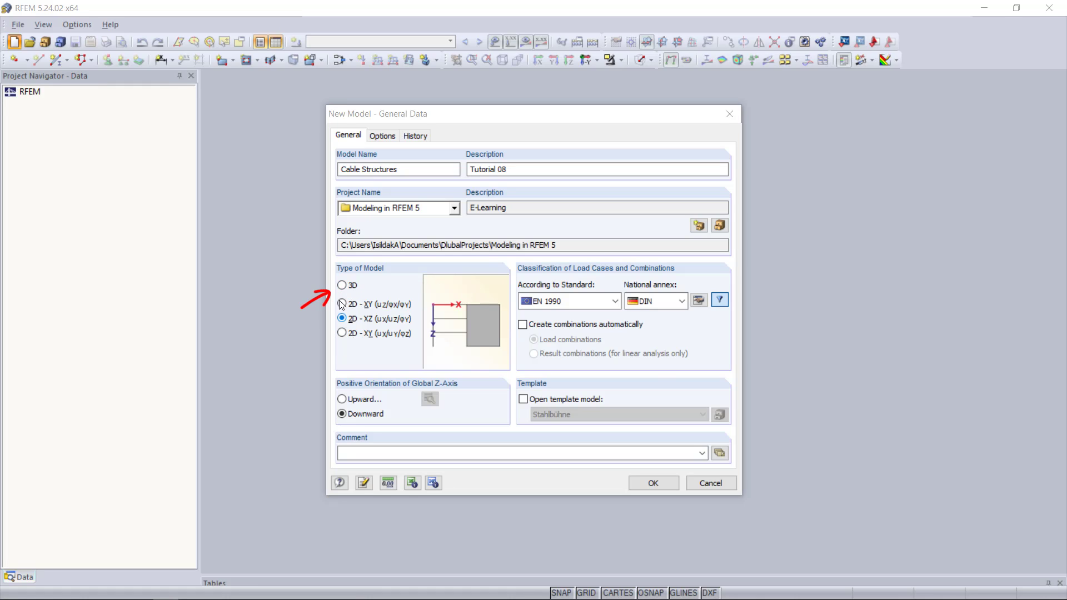
Set the new model's type to 3D, activate RF-FORM-FINDING and create the model
left_click(342, 286)
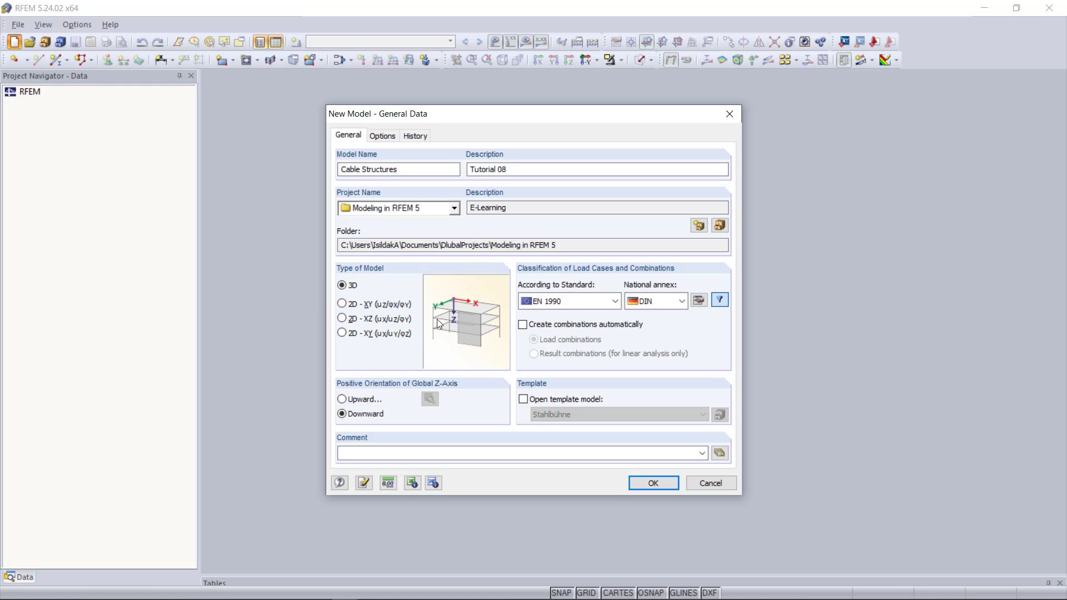
left_click(389, 141)
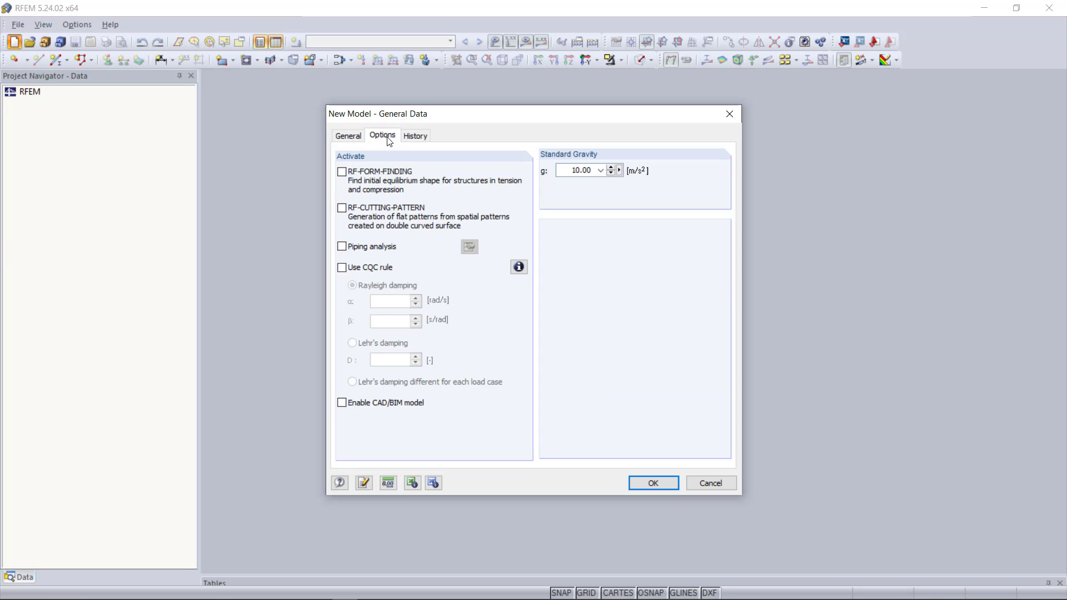
left_click(342, 174)
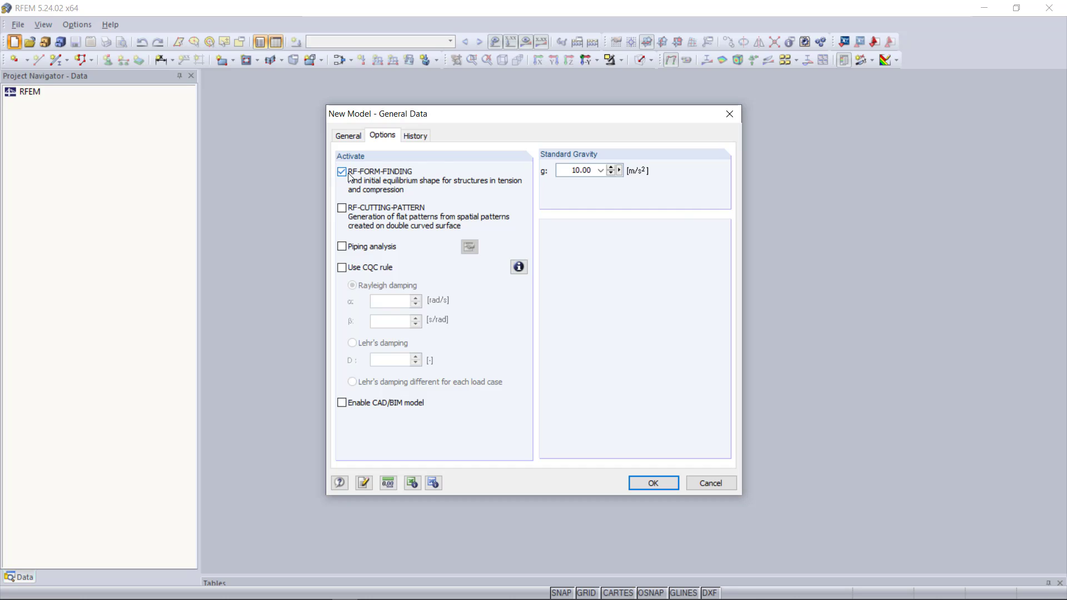
left_click(348, 135)
left_click(649, 481)
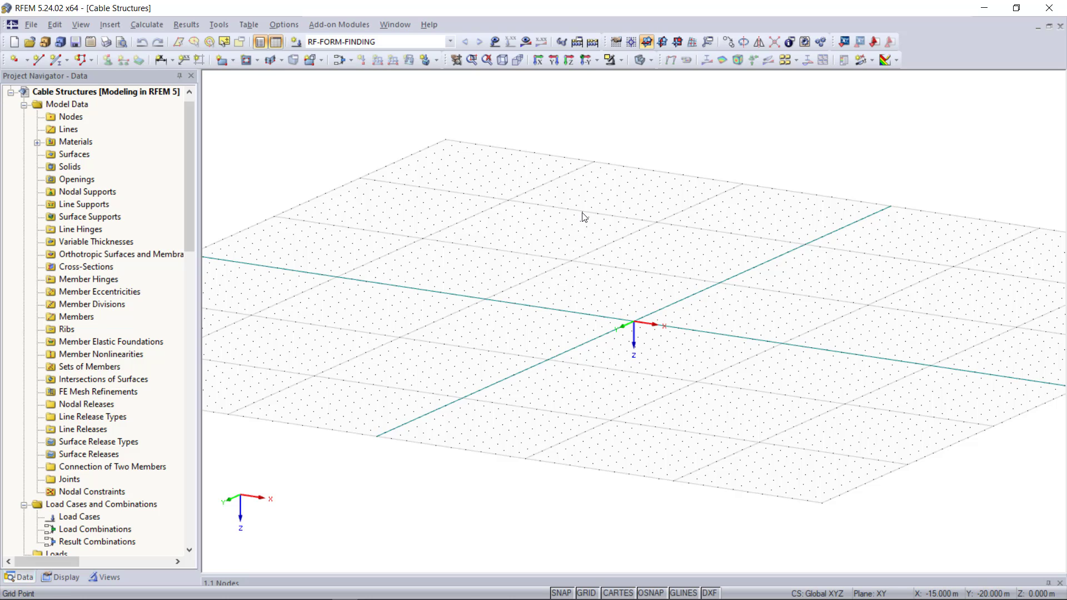
Define a new beam member with the circular hollow cross-section RO 193.7x5.0 (Hot Formed) for the mast
scroll(649, 244, "up", 1)
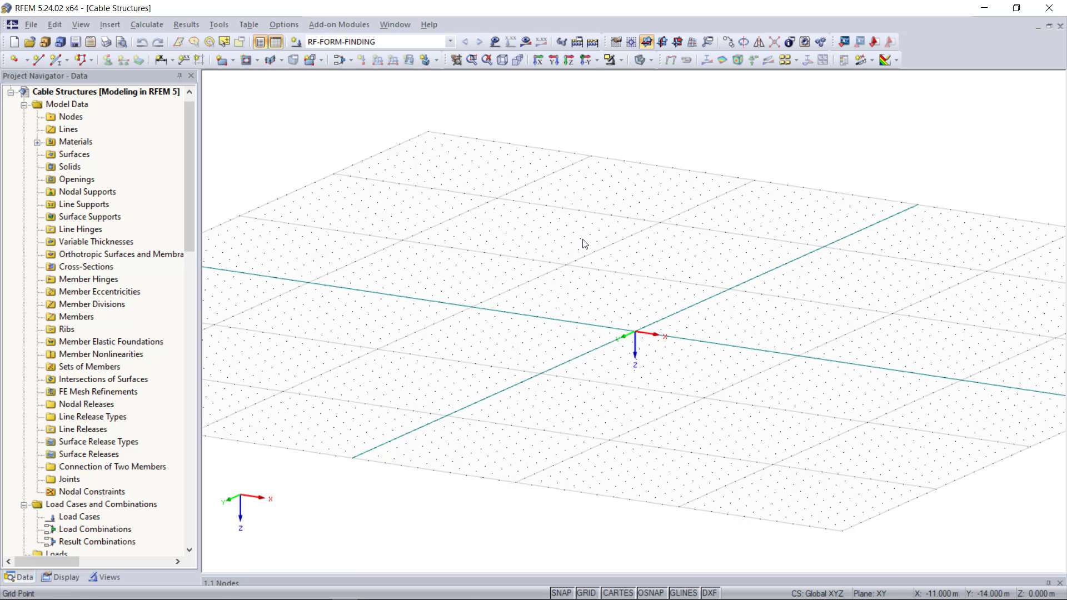
left_click(57, 59)
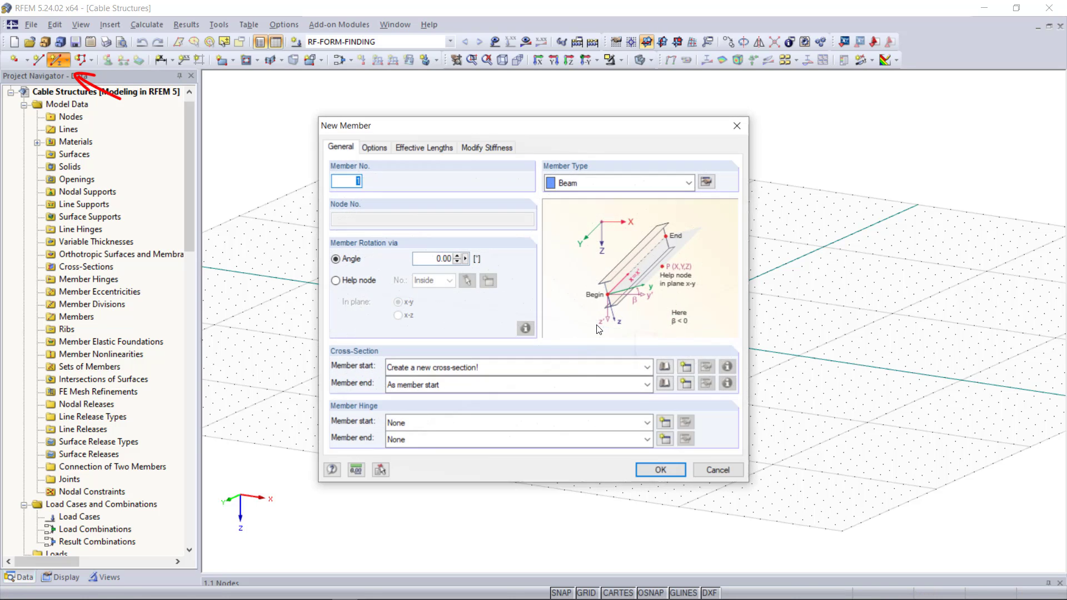
left_click(665, 367)
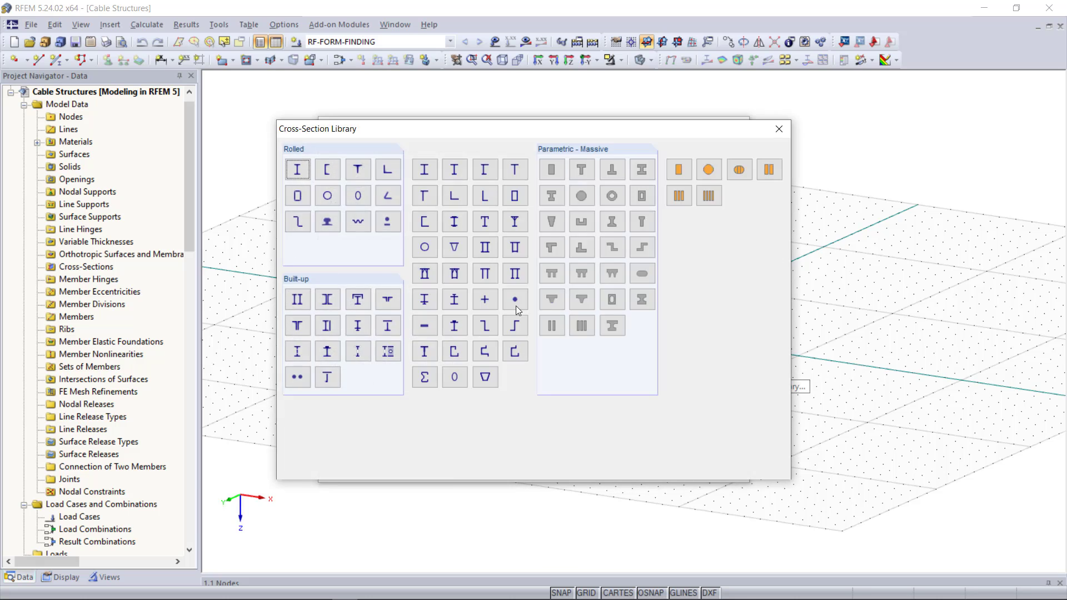
left_click(516, 306)
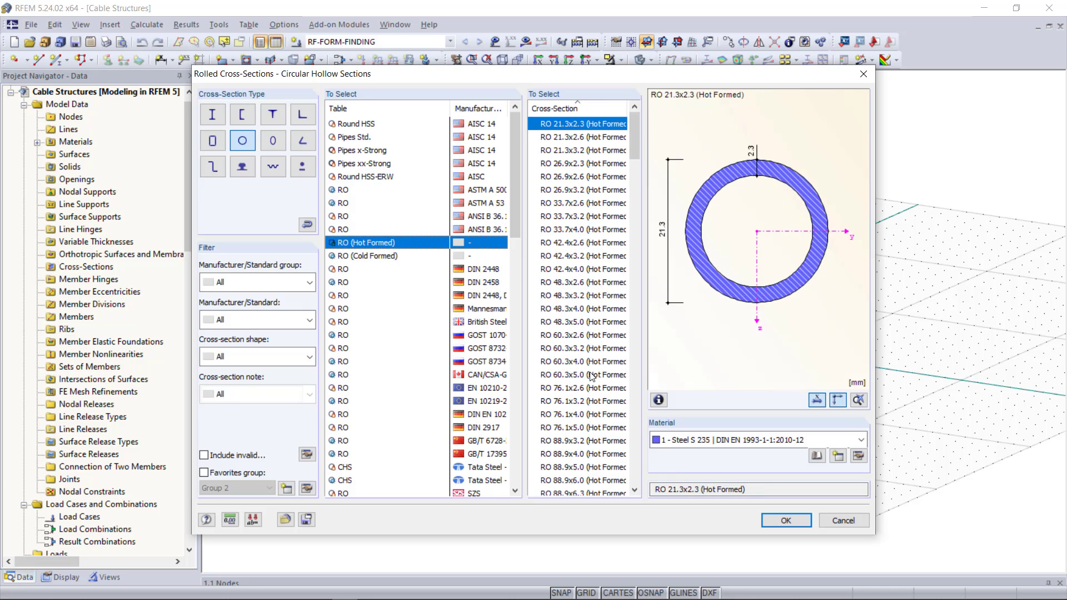
scroll(590, 377, "down", 13)
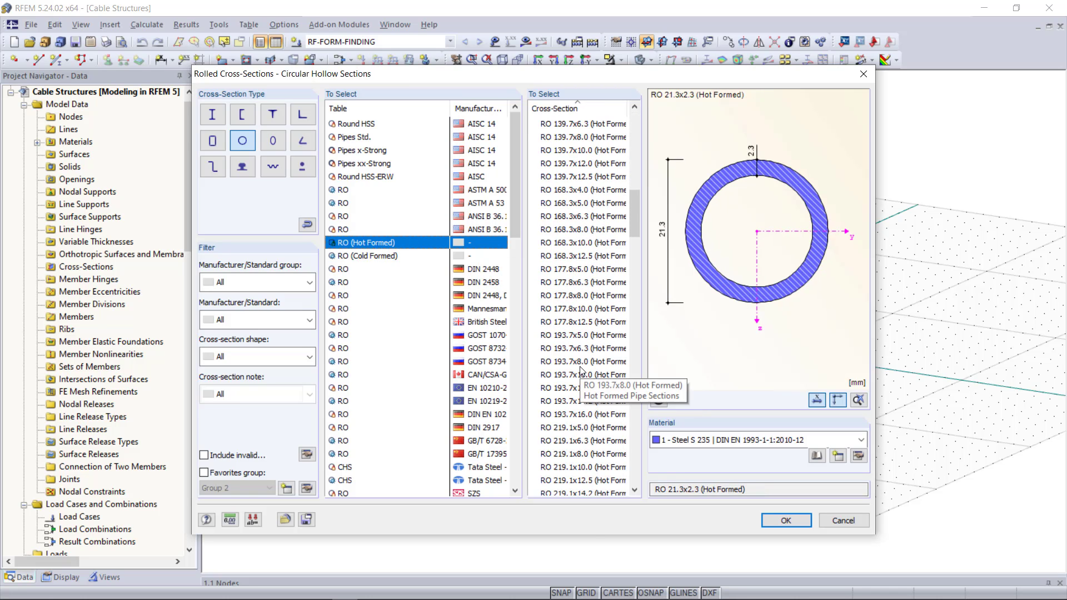
left_click(582, 335)
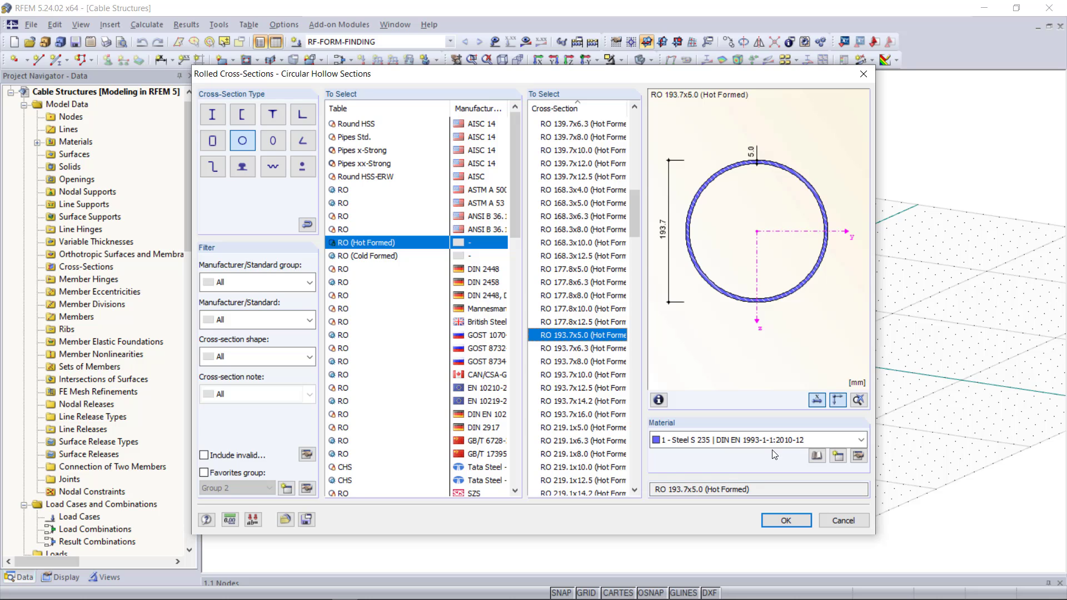
left_click(789, 520)
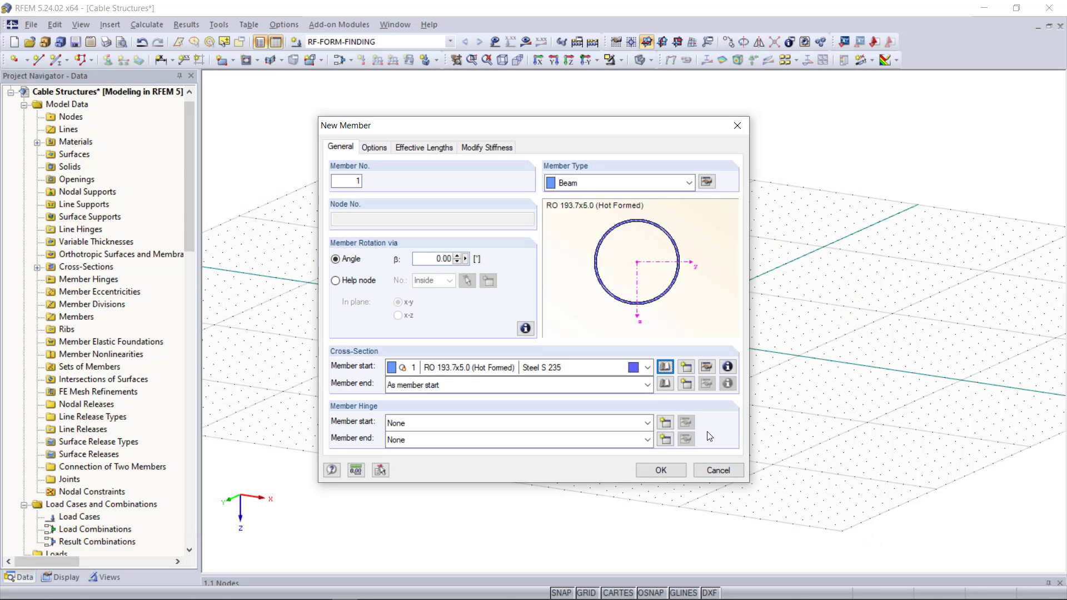
left_click(669, 471)
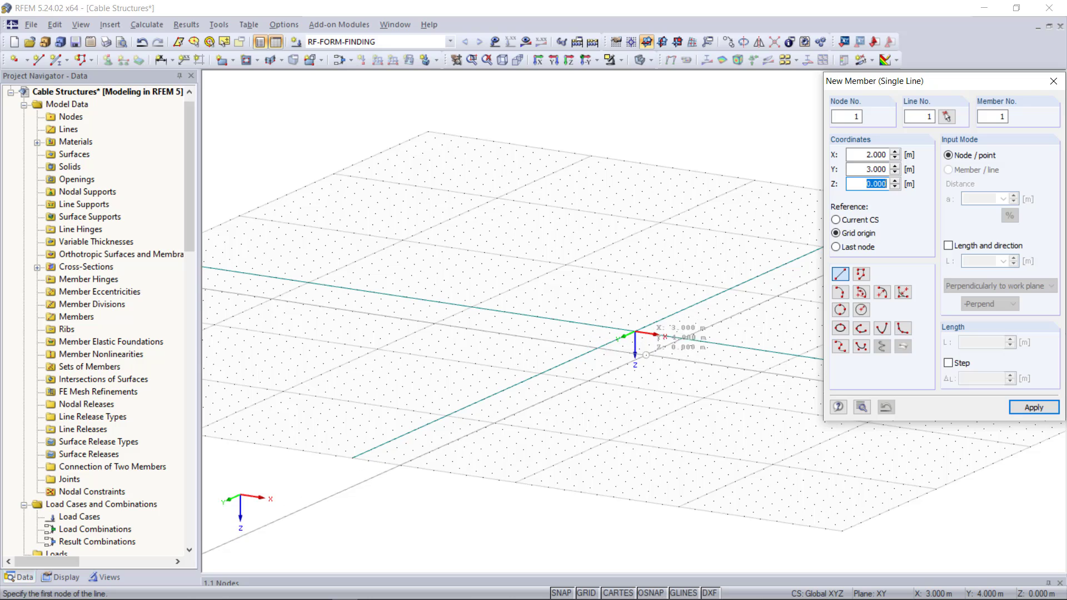
Switch the work plane to XZ and draw a vertical member from the origin to X 0, Z -10 m
left_click(677, 42)
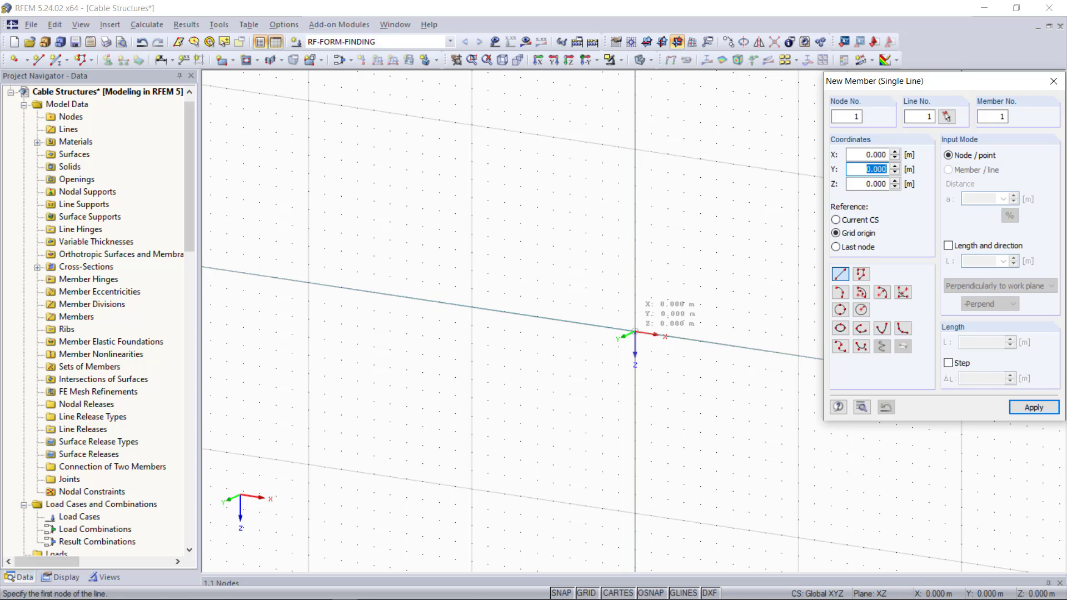
left_click(635, 332)
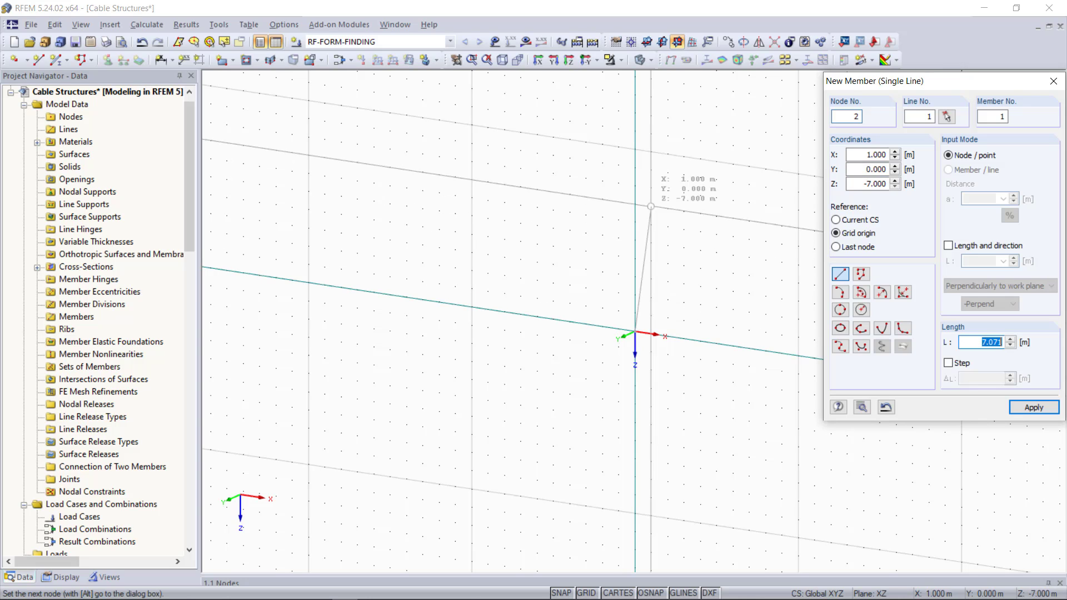
left_click(635, 149)
Extend the mast with a second vertical member from its top node at Z -10 m up to about Z -18 m
scroll(633, 111, "down", 2)
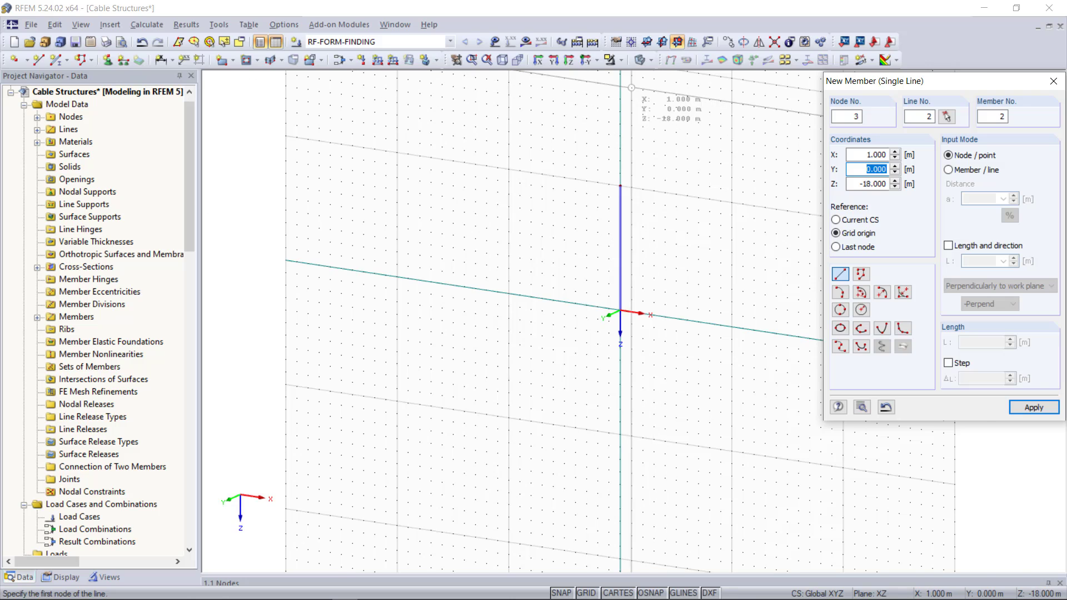
scroll(631, 87, "up", 2)
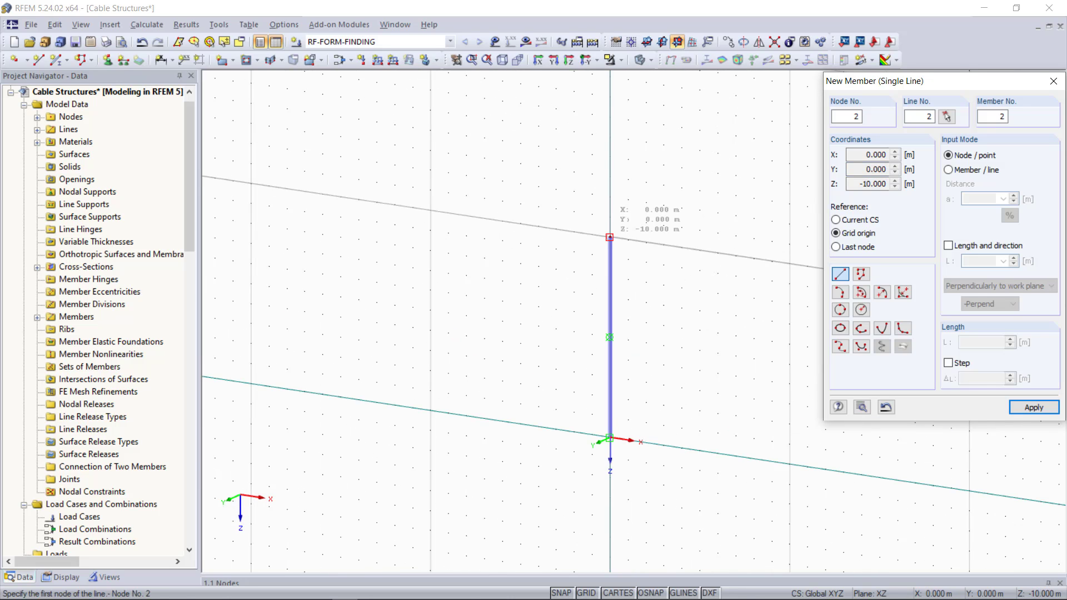
left_click(609, 237)
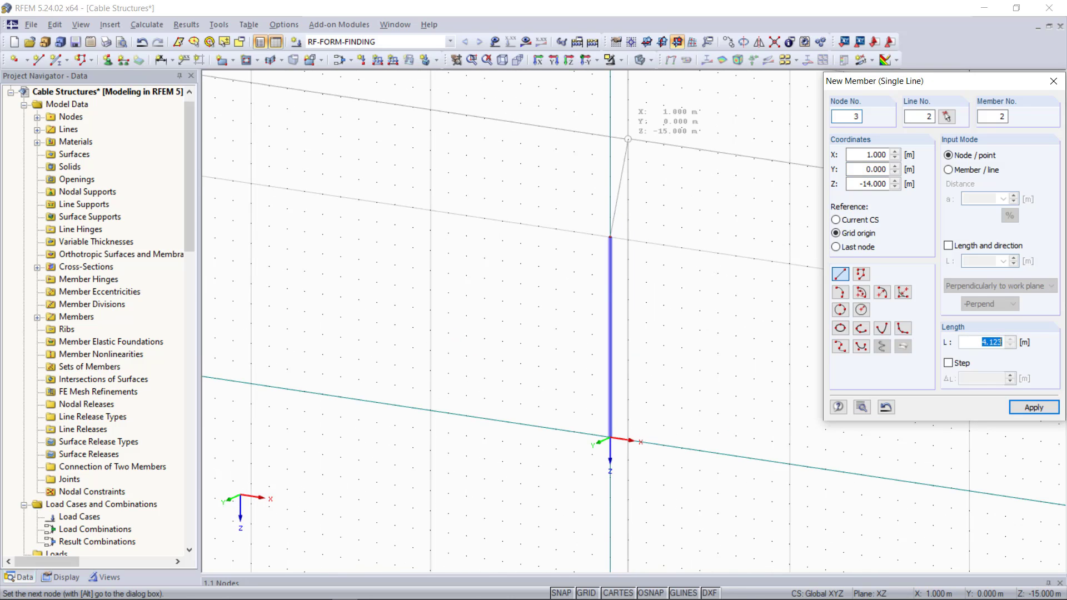
left_click(610, 76)
key("Escape")
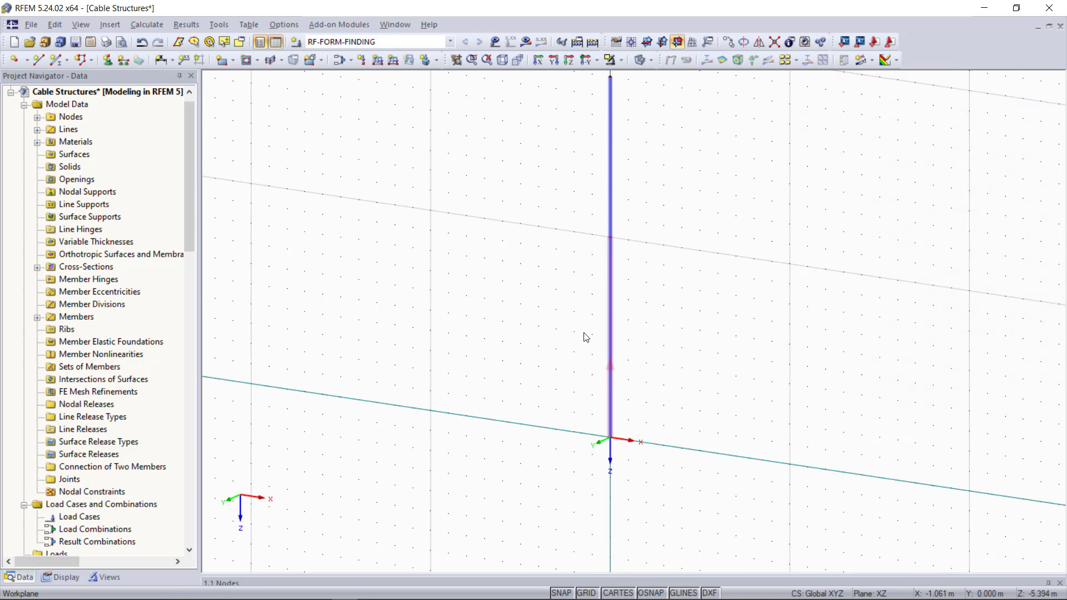
Switch the work plane to XY and start a new member of type Cable
scroll(586, 337, "down", 2)
left_click(646, 42)
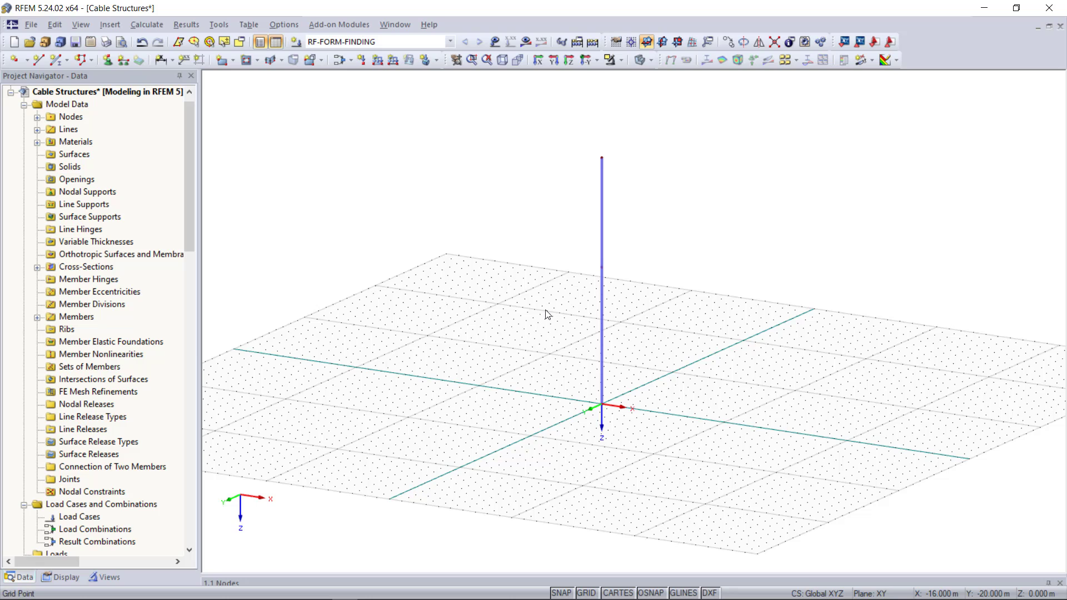
left_click(56, 60)
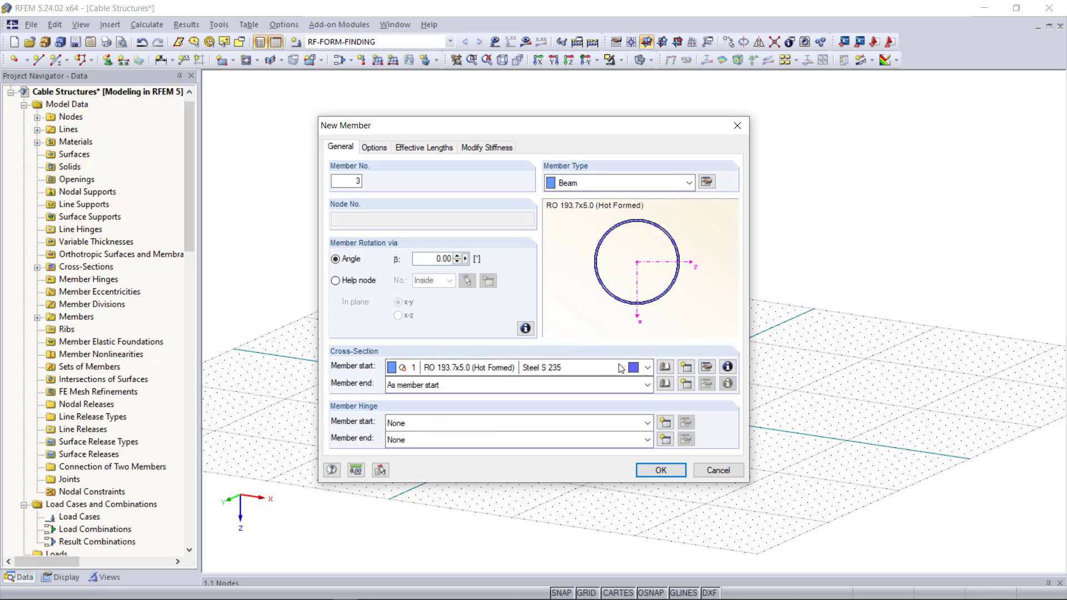
left_click(687, 183)
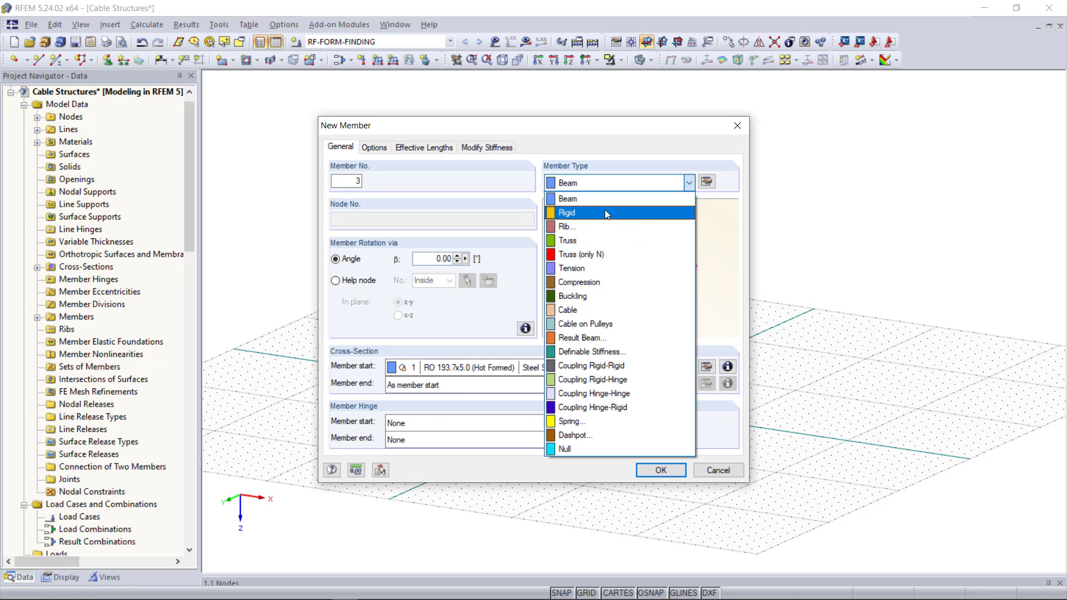
left_click(607, 308)
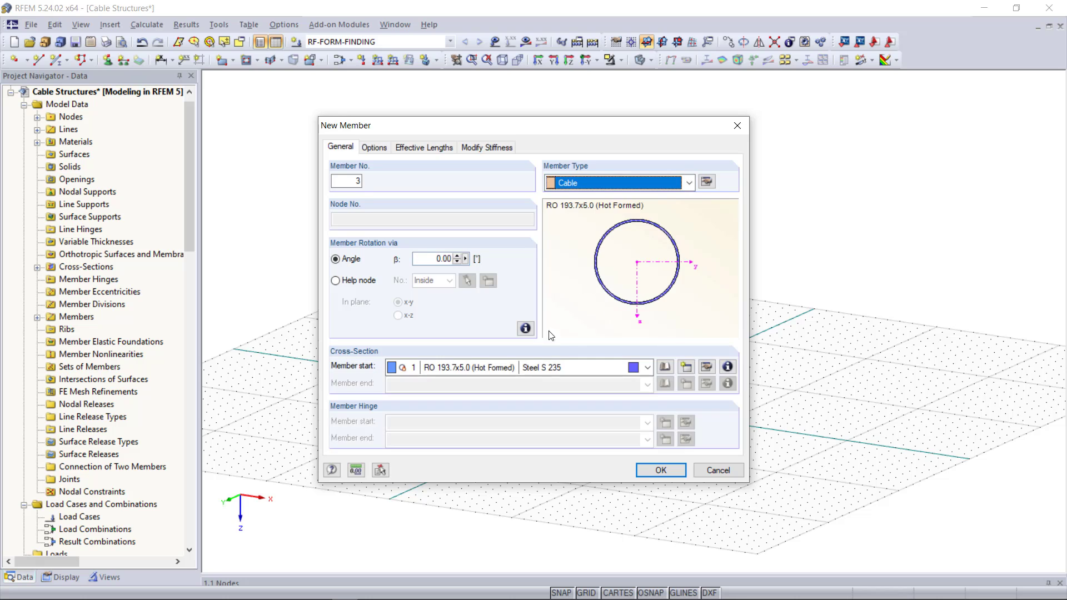
Assign the Pfeifer cross-section Cable PE 15 from the rolled solid cable shapes to the new cable member
left_click(665, 368)
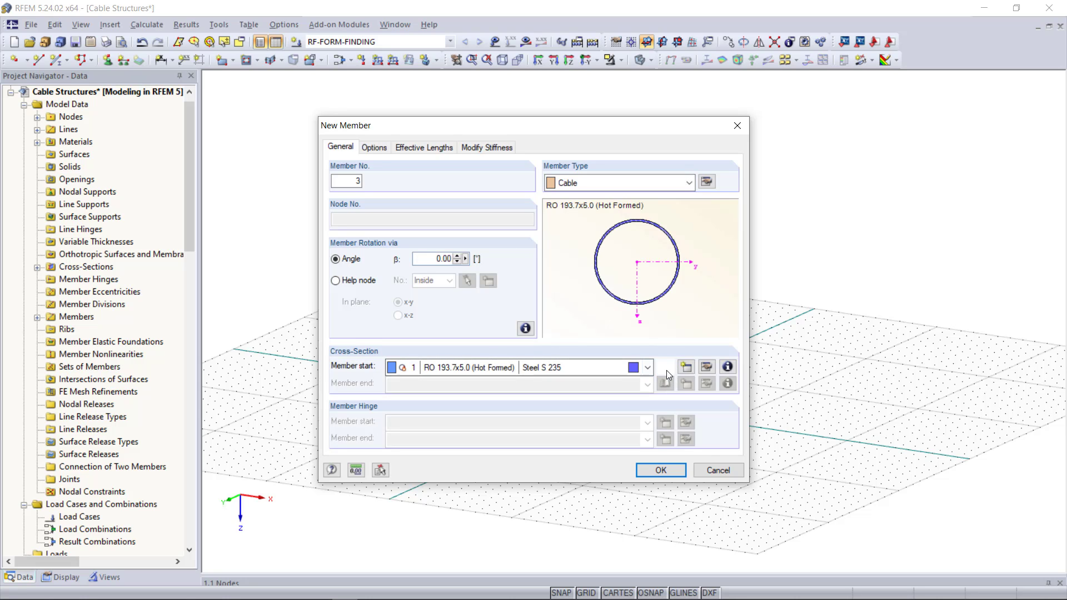
left_click(666, 370)
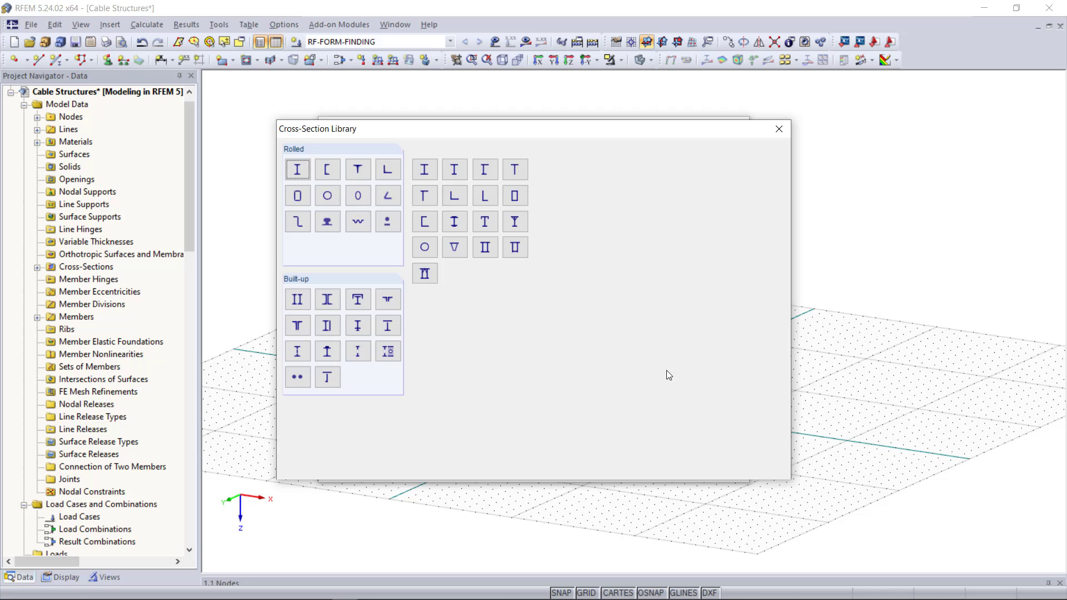
left_click(391, 220)
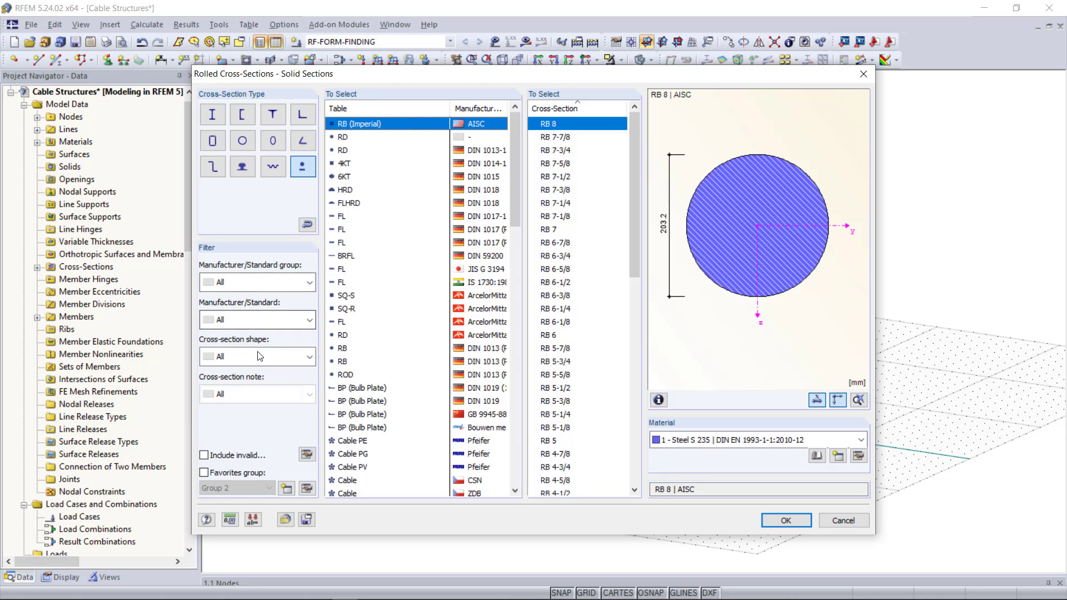
left_click(260, 356)
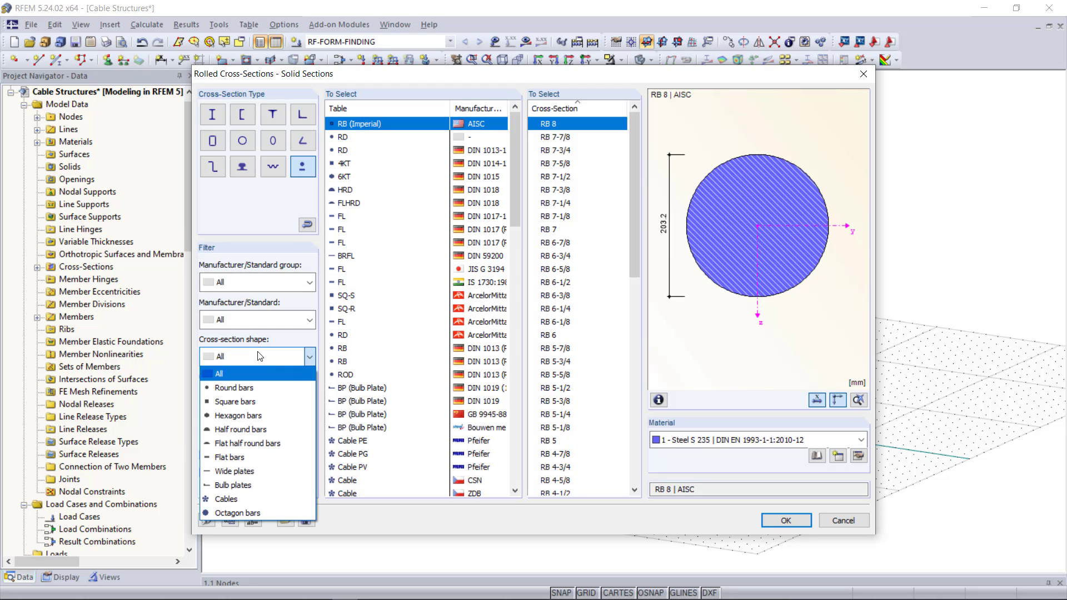
left_click(255, 498)
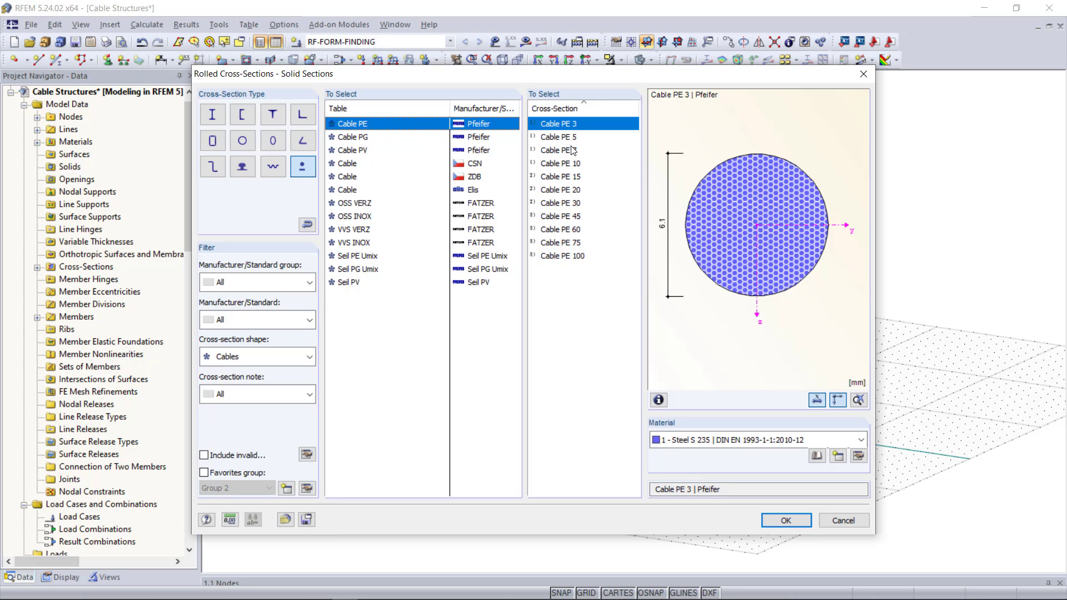
left_click(570, 176)
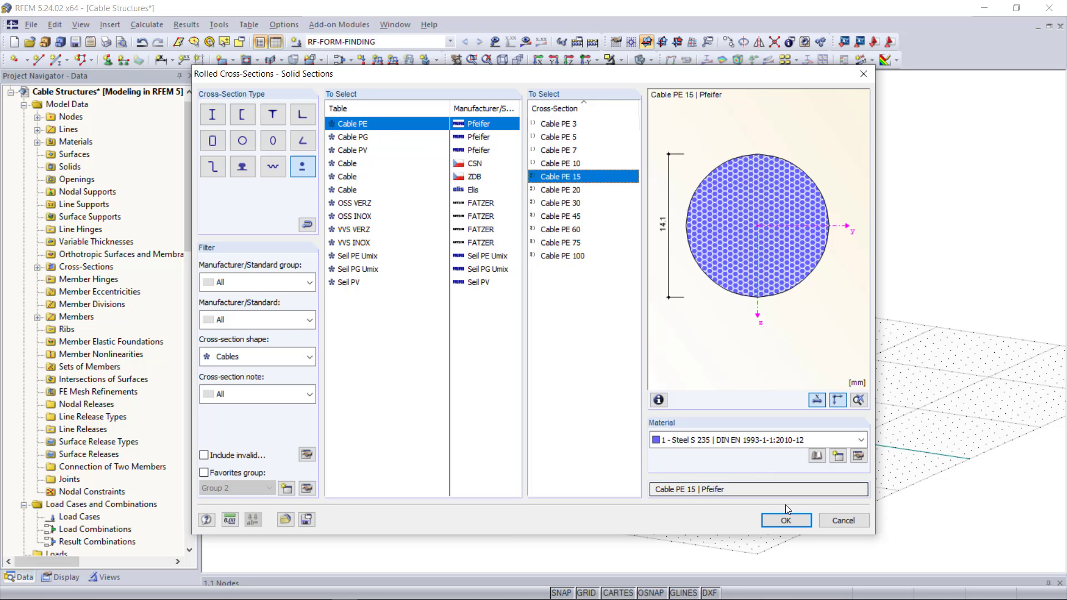
left_click(788, 519)
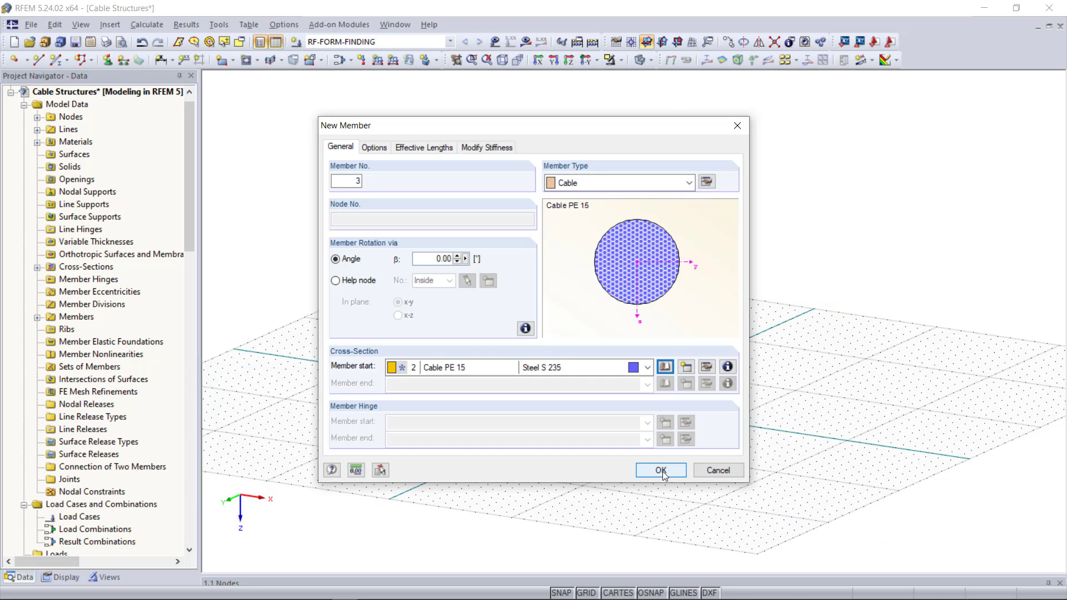
left_click(662, 471)
Draw the cable from the mast node at Z -10 m to the point X 4.243, Y 4.243, Z 0 m
left_click(640, 377)
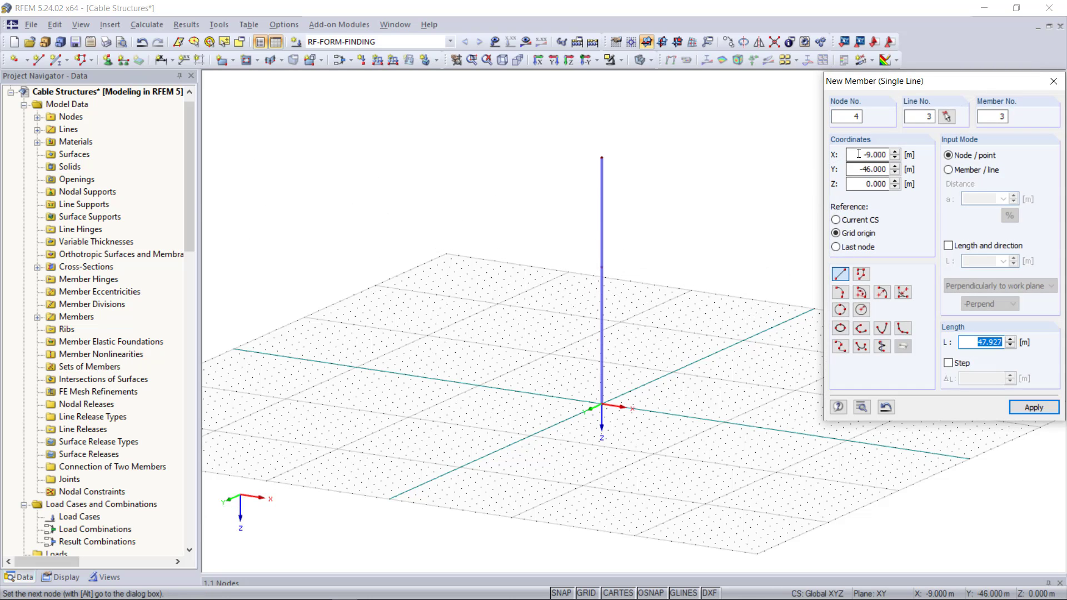
left_click_drag(860, 154, 907, 151)
type("4")
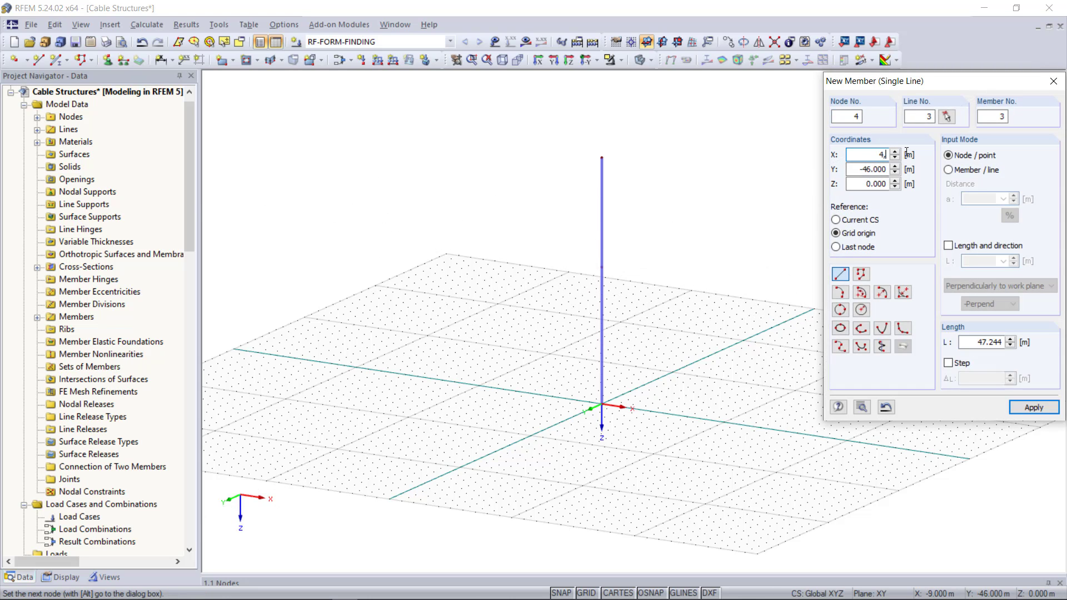
type(",243")
key("Tab")
type("4,243")
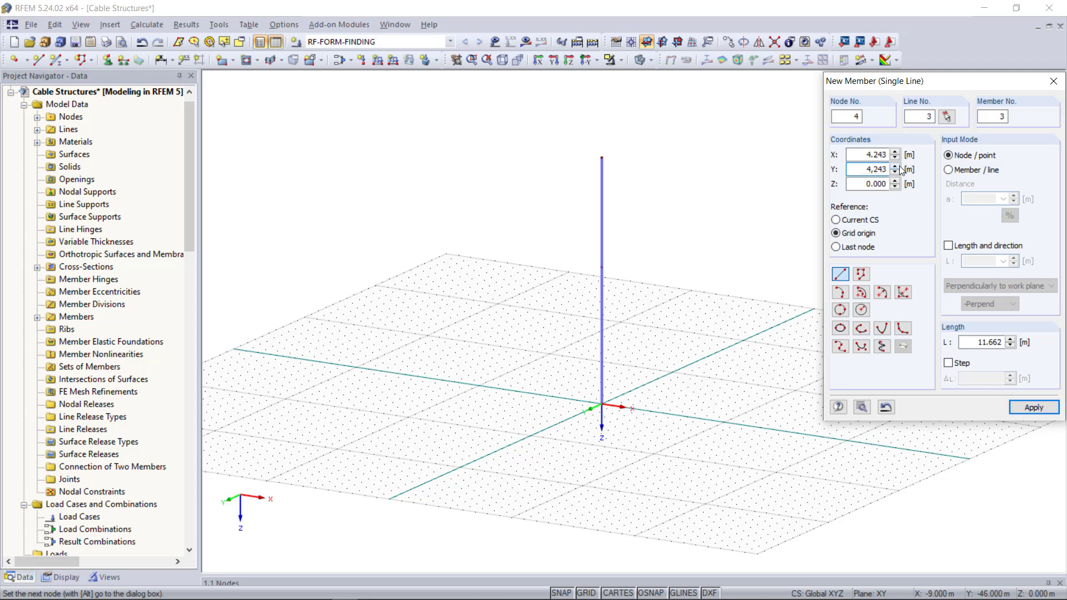
key("Return")
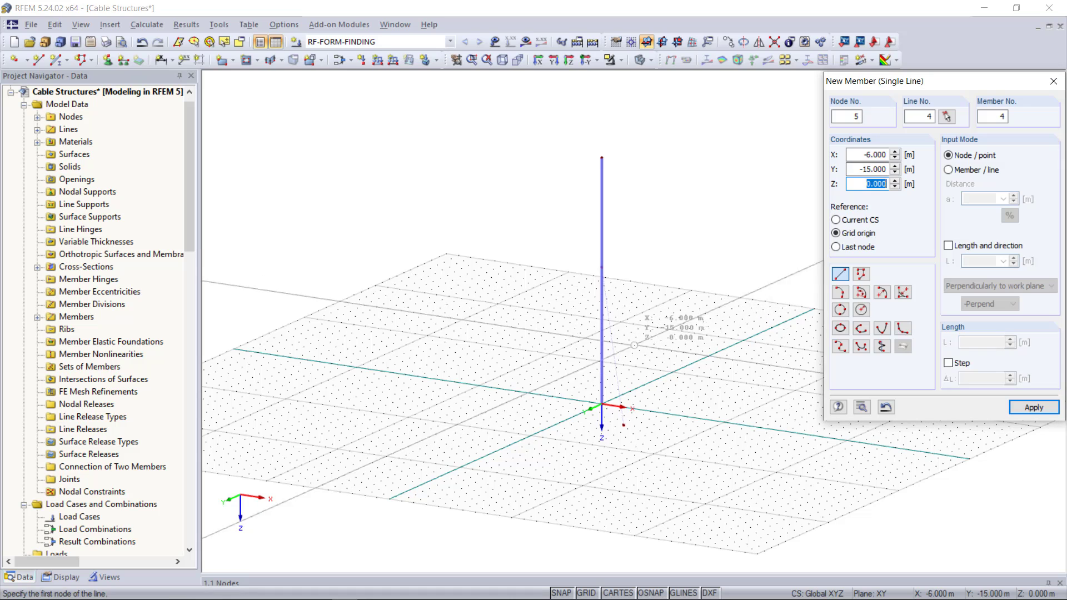
key("Escape")
Mirror a copy of the guy cable about the global X-Z plane through the origin
scroll(618, 350, "up", 2)
scroll(619, 350, "up", 1)
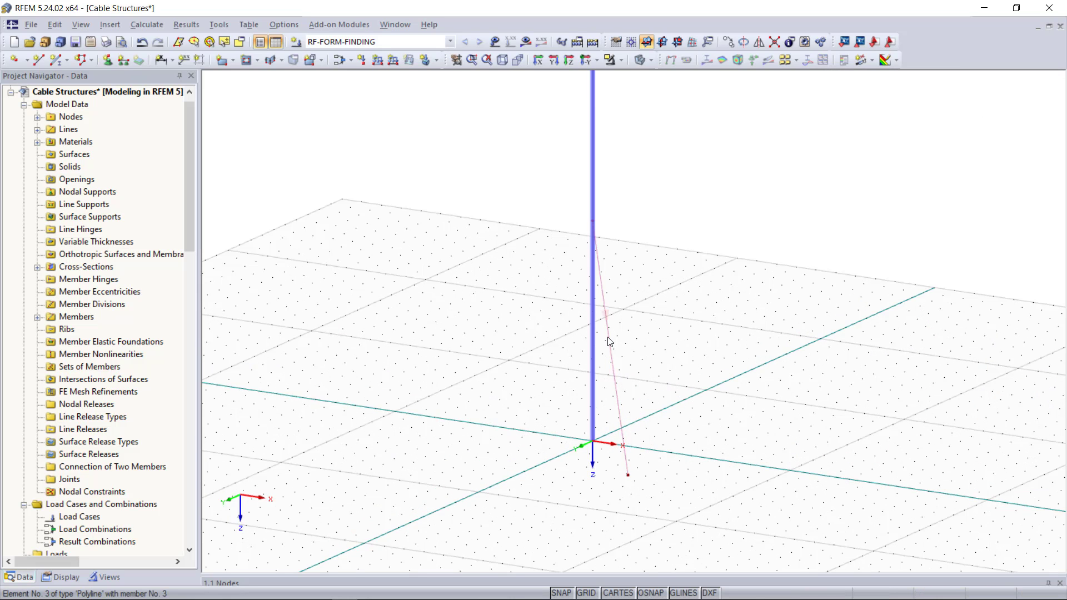
left_click(607, 338)
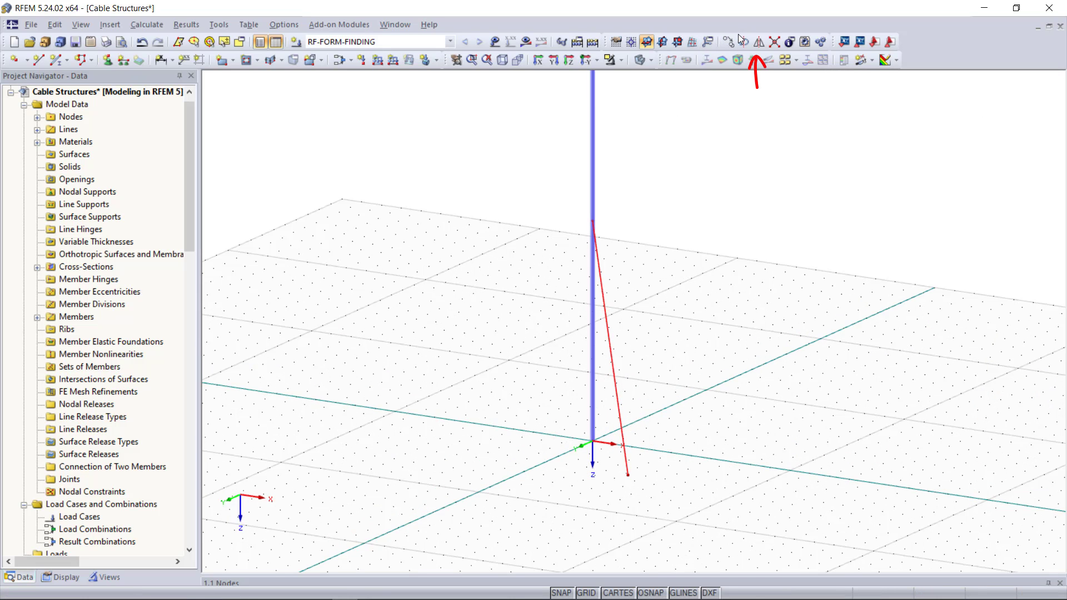
left_click(758, 41)
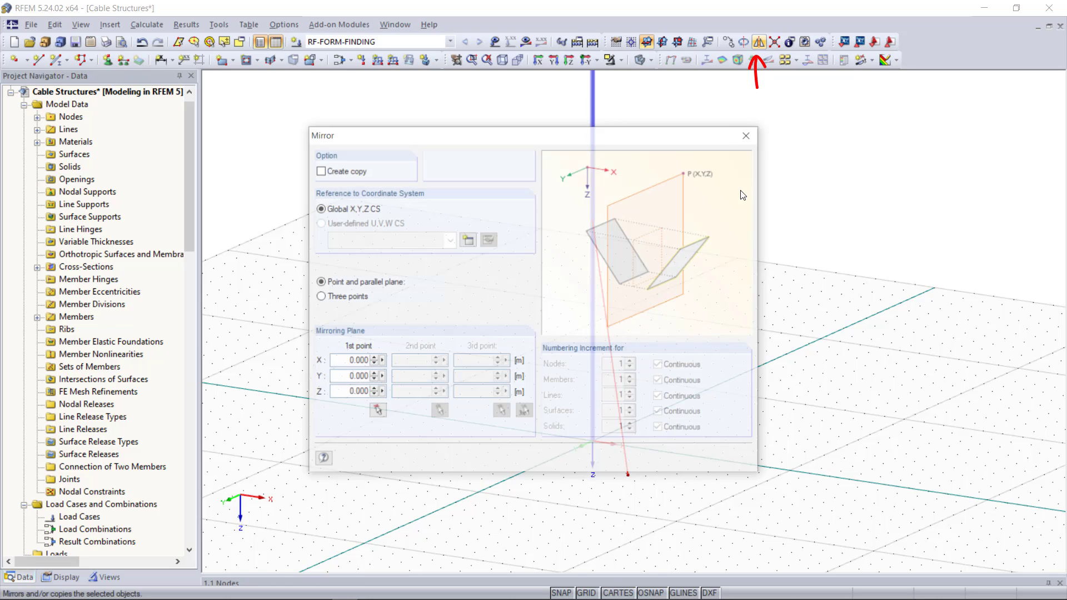
left_click(320, 170)
left_click(461, 282)
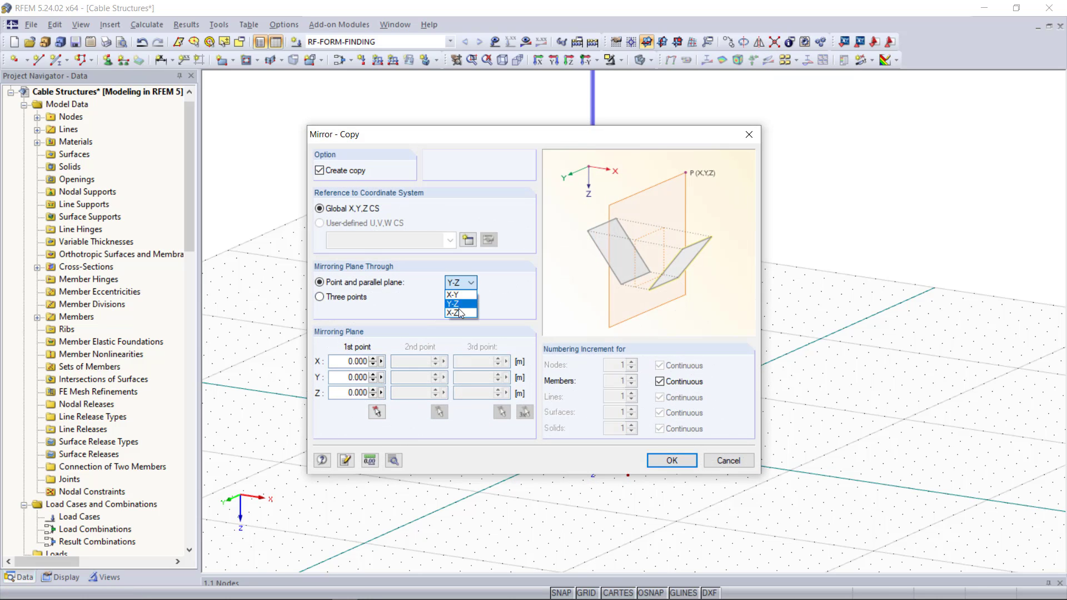
left_click(457, 303)
left_click(672, 460)
Mirror copies of both guy cables about the global Y-Z plane through the origin
left_click(619, 403)
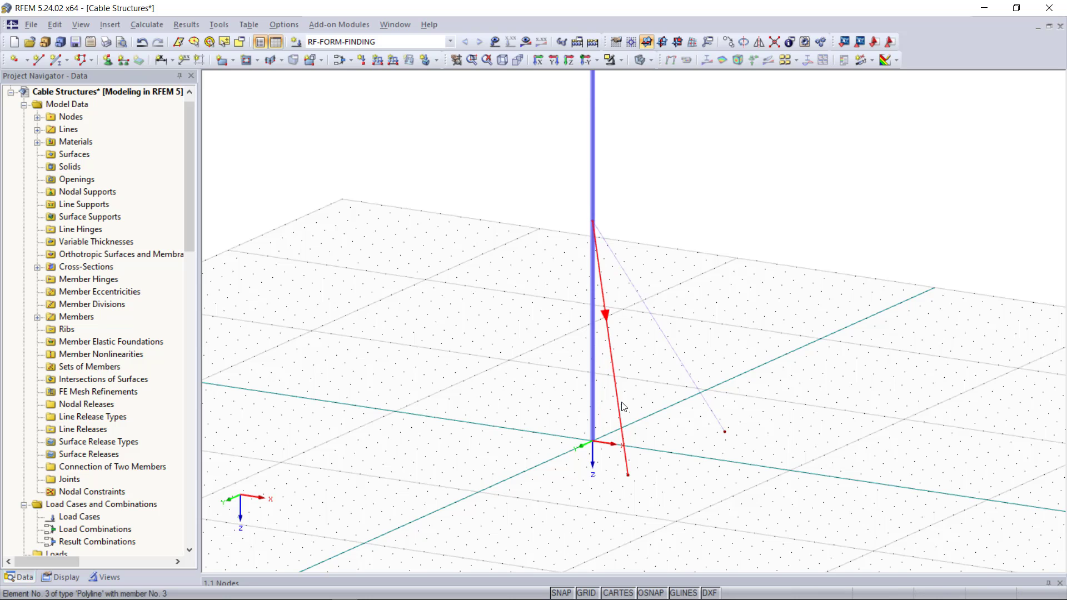
left_click(700, 390, "ctrl")
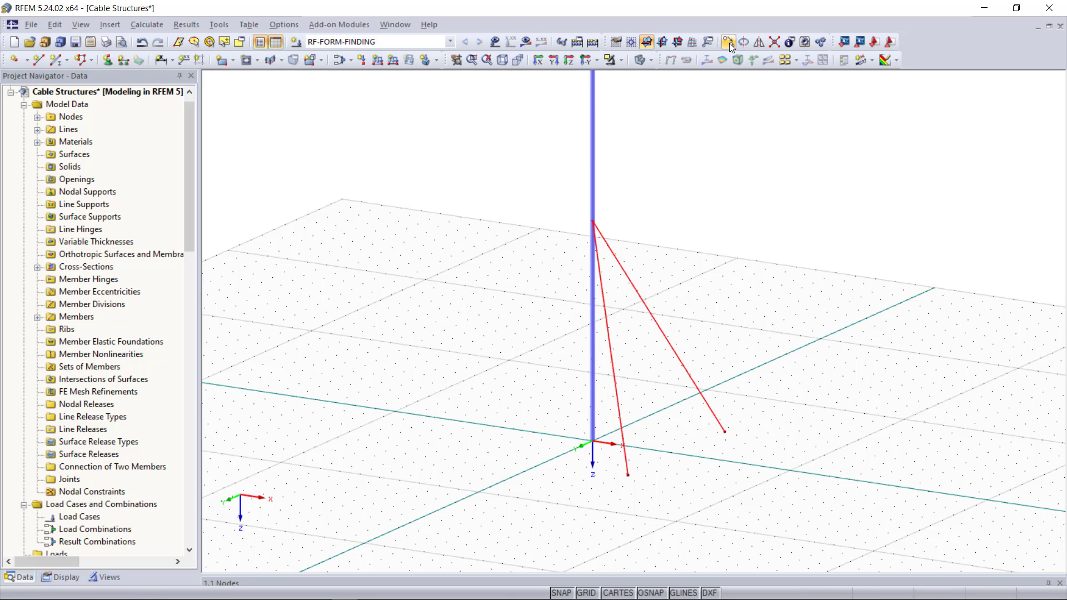
left_click(758, 42)
left_click(461, 282)
left_click(457, 305)
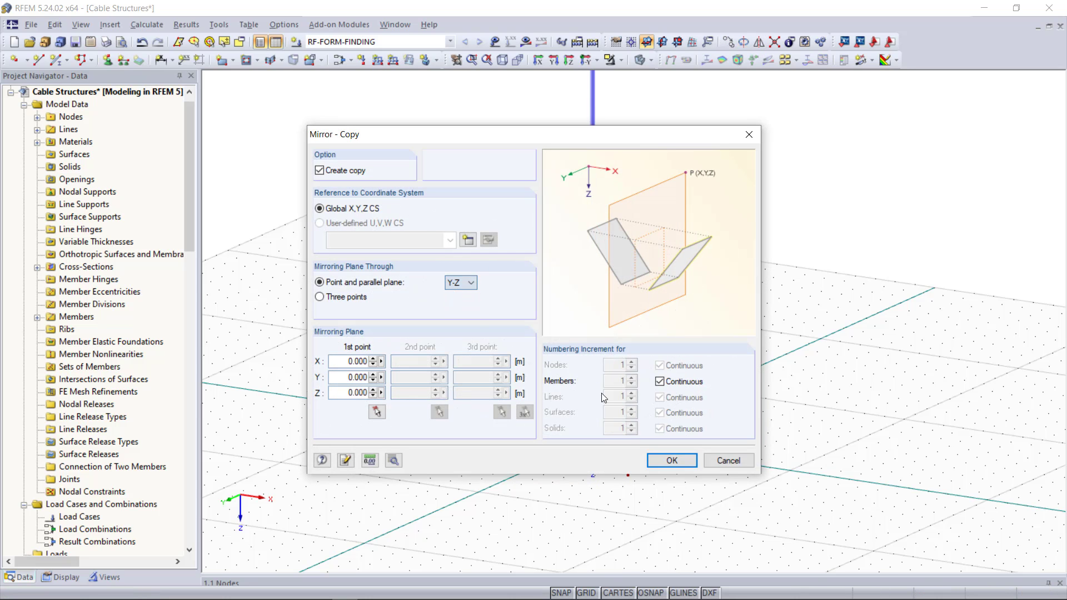
left_click(672, 460)
Assign hinged nodal supports to the mast base and the four cable end nodes on the ground
scroll(721, 364, "down", 1)
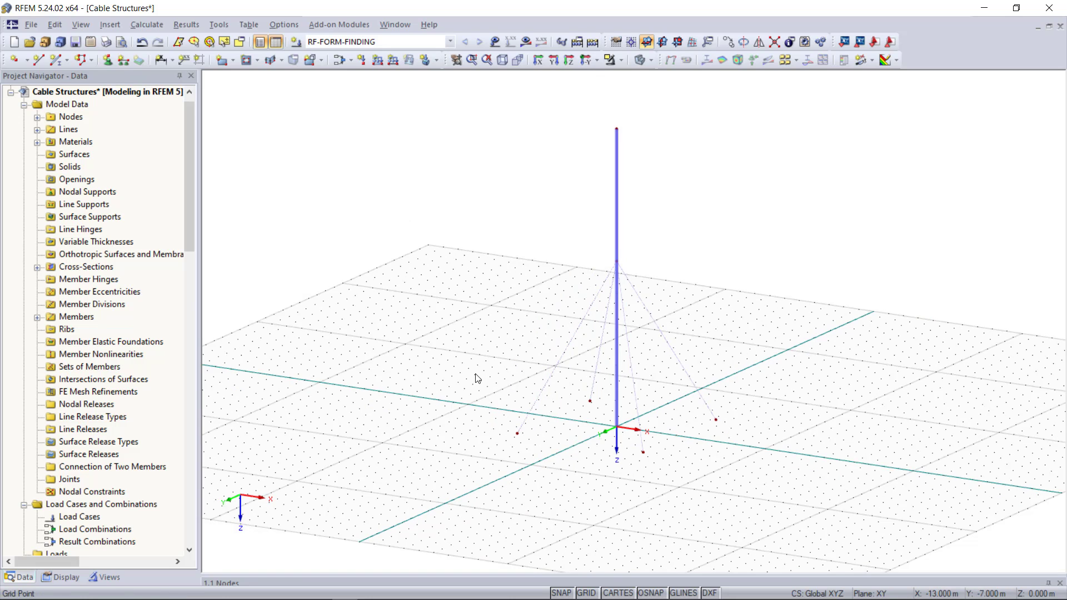
left_click(108, 60)
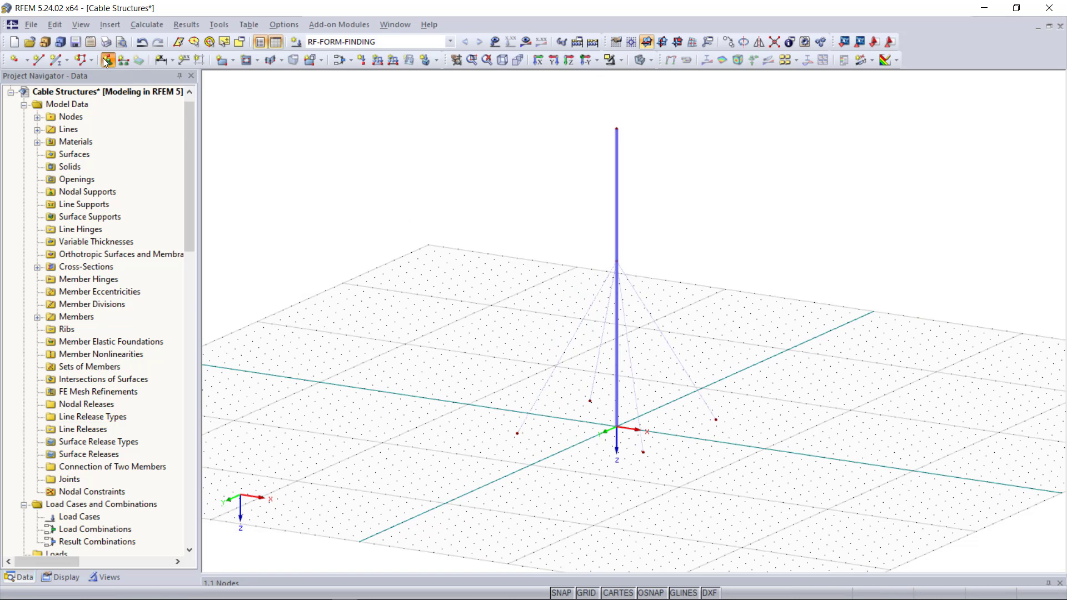
left_click(662, 428)
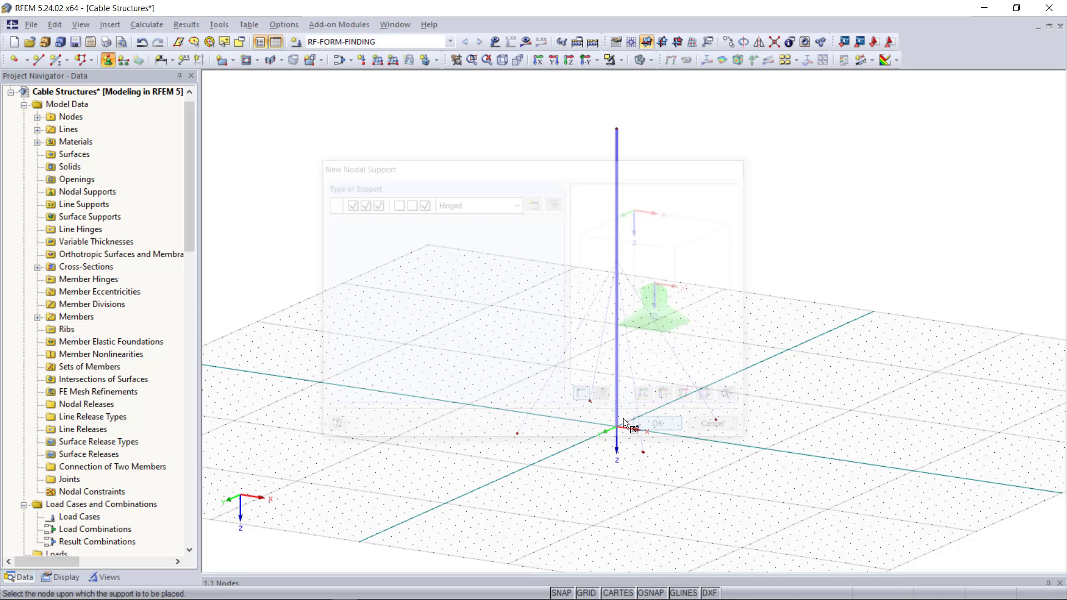
left_click_drag(482, 362, 788, 496)
key("Escape")
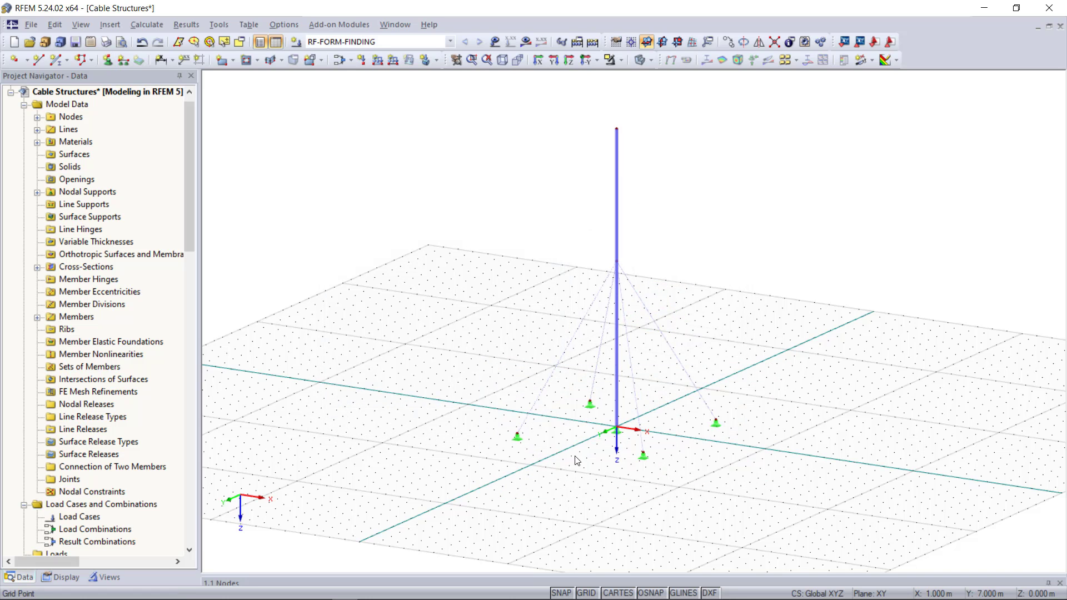
Describe load case LC1 as Self-weight and set its action category to Form-Finding
scroll(575, 460, "up", 2)
middle_click_drag(575, 460, 832, 456, "ctrl")
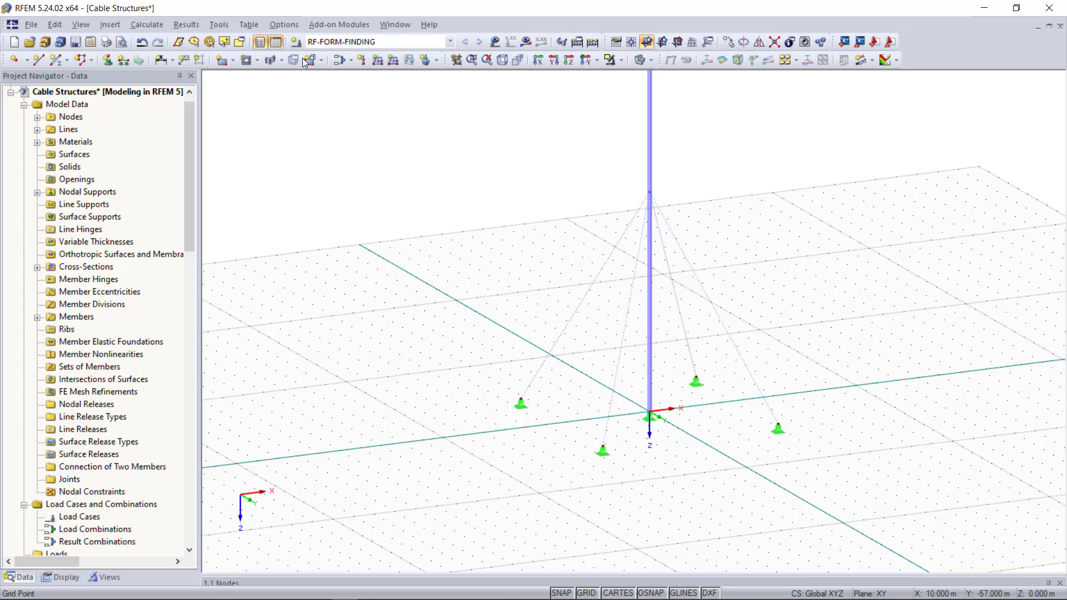
left_click(296, 42)
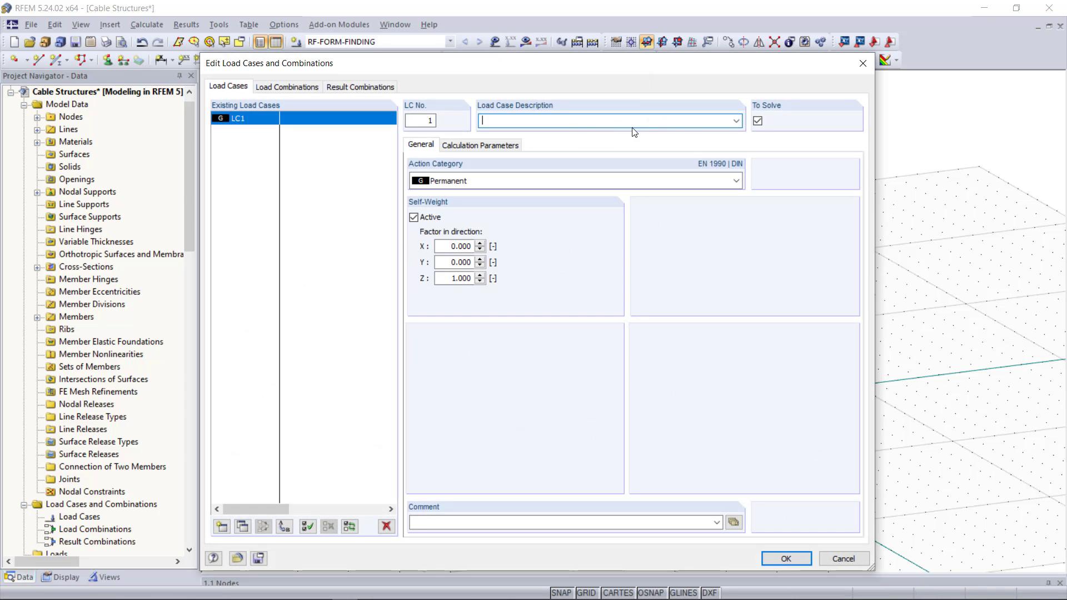
left_click(734, 126)
left_click(687, 133)
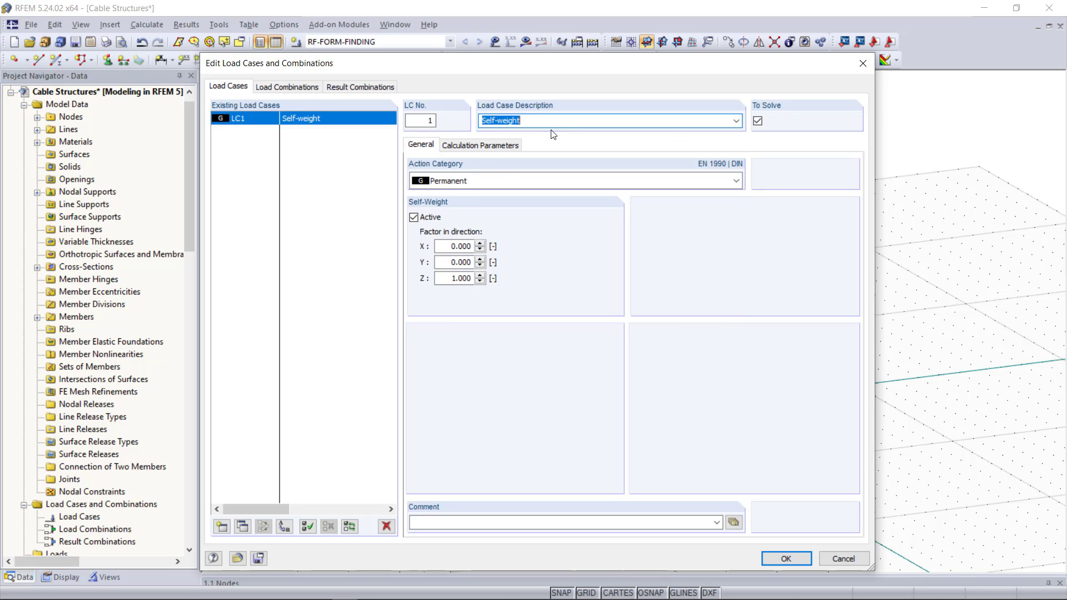
left_click(545, 181)
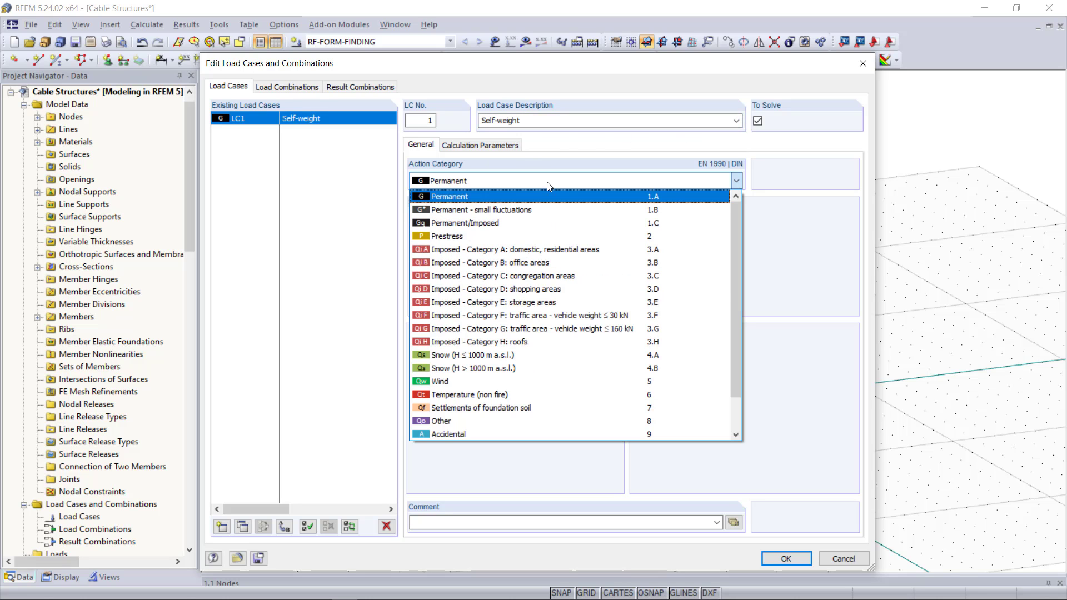
scroll(547, 356, "down", 1)
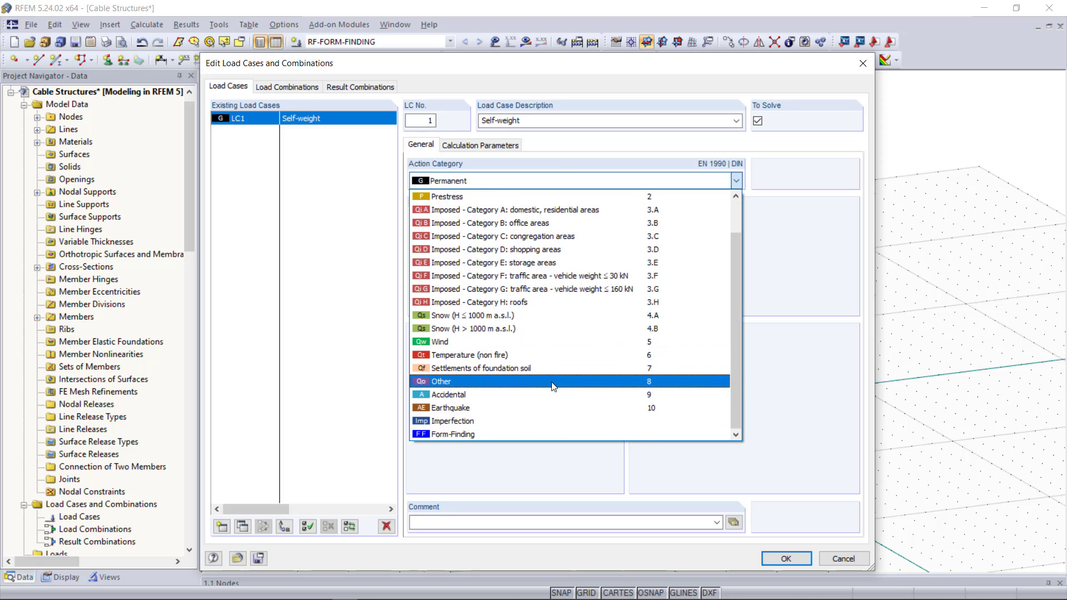
left_click(484, 434)
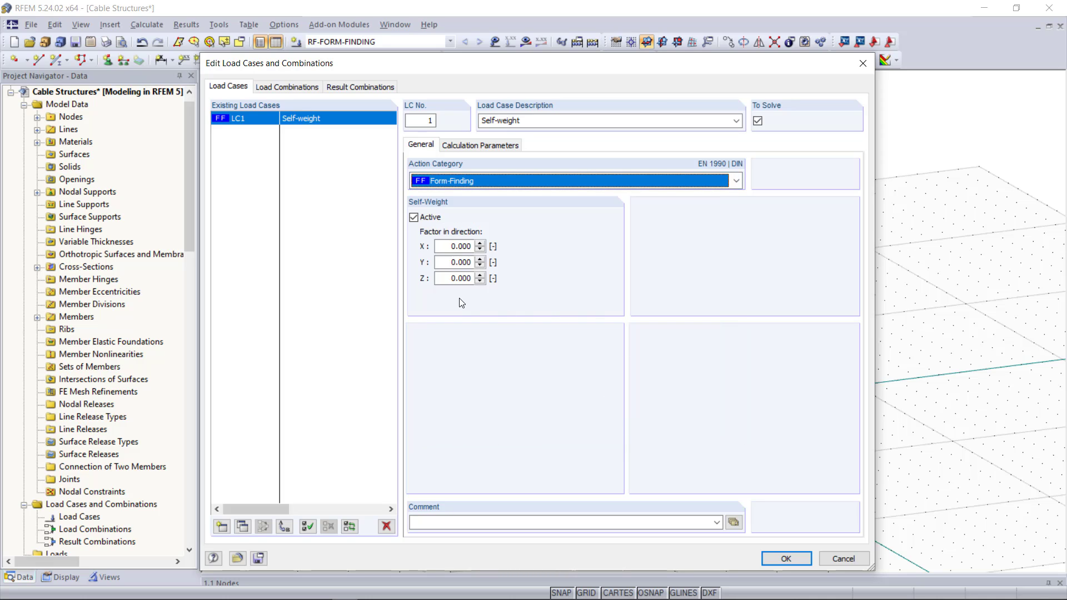
Set the active self-weight factor of LC1 to 1.0 in the Z direction and confirm the load case
double_click(448, 277)
type("1,0")
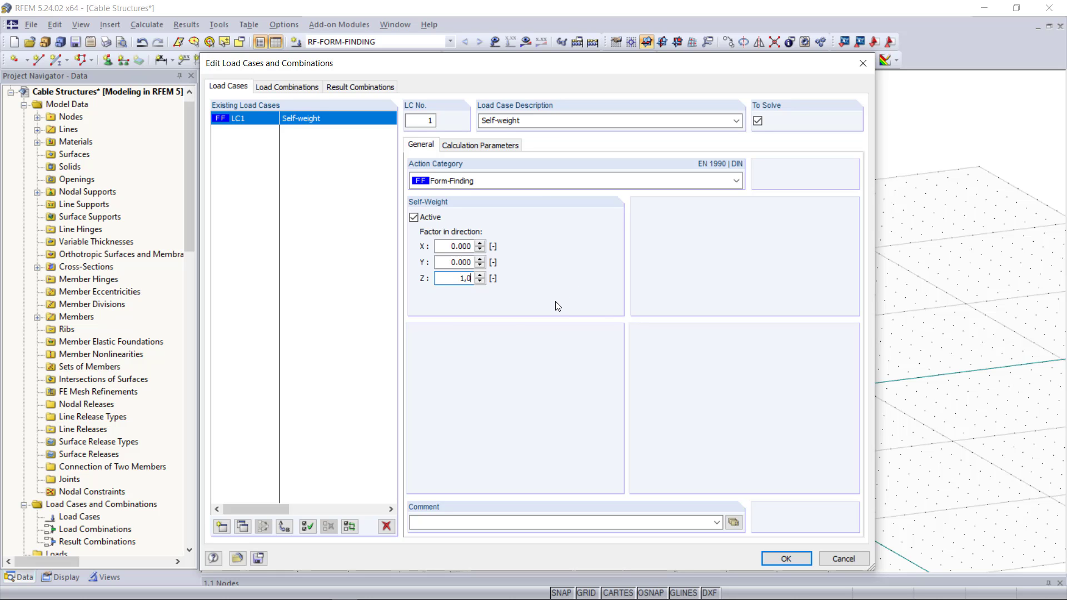
left_click(786, 559)
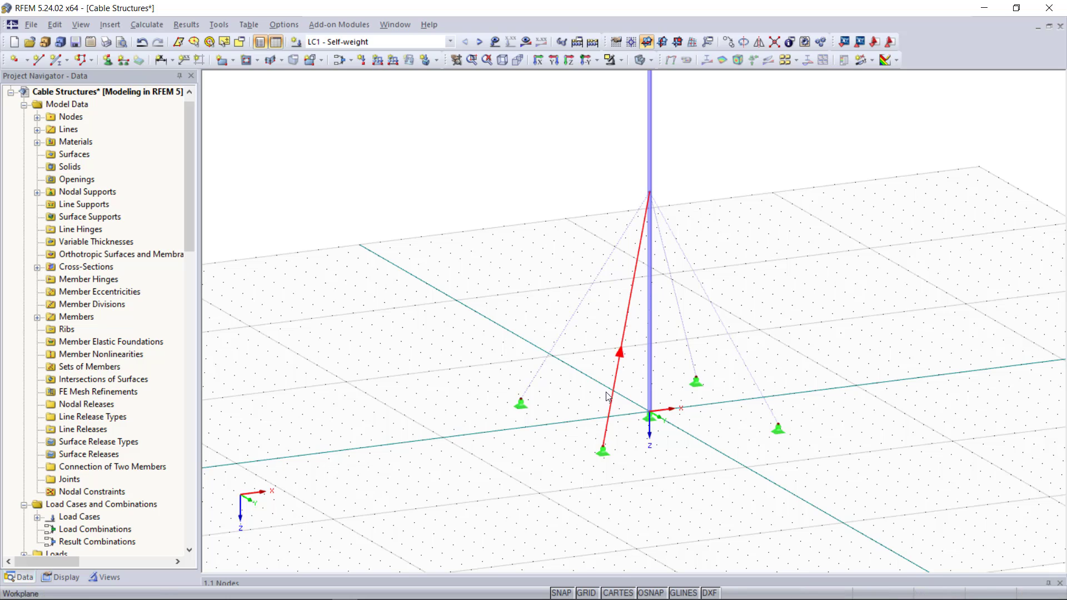
Set the form-finding target absolute sag of all four guy cables to 0.08 m
left_click(551, 355, "ctrl")
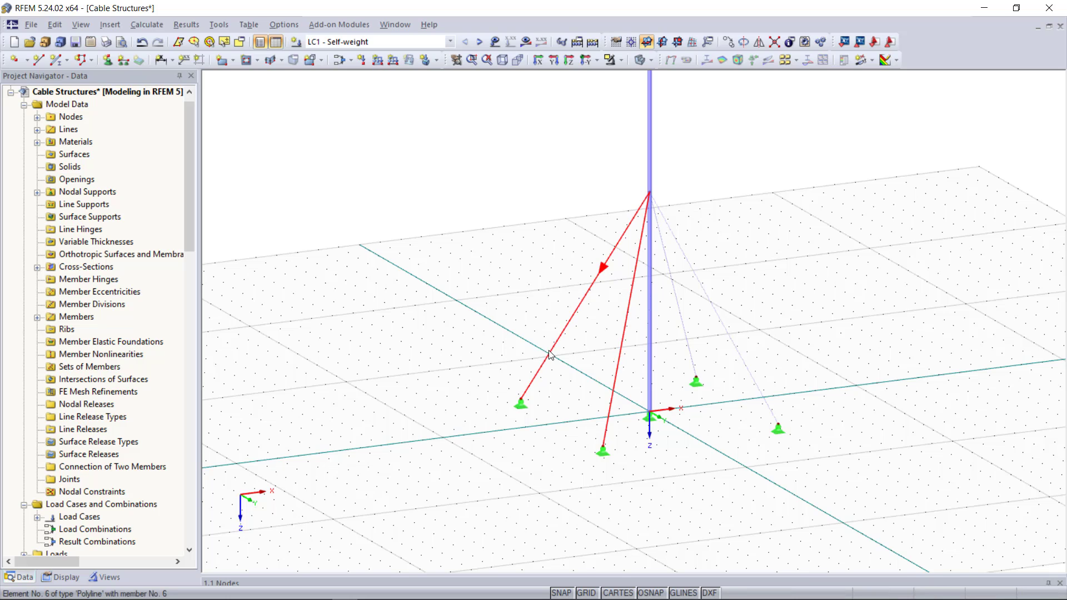
left_click(689, 349, "ctrl")
left_click(733, 348, "ctrl")
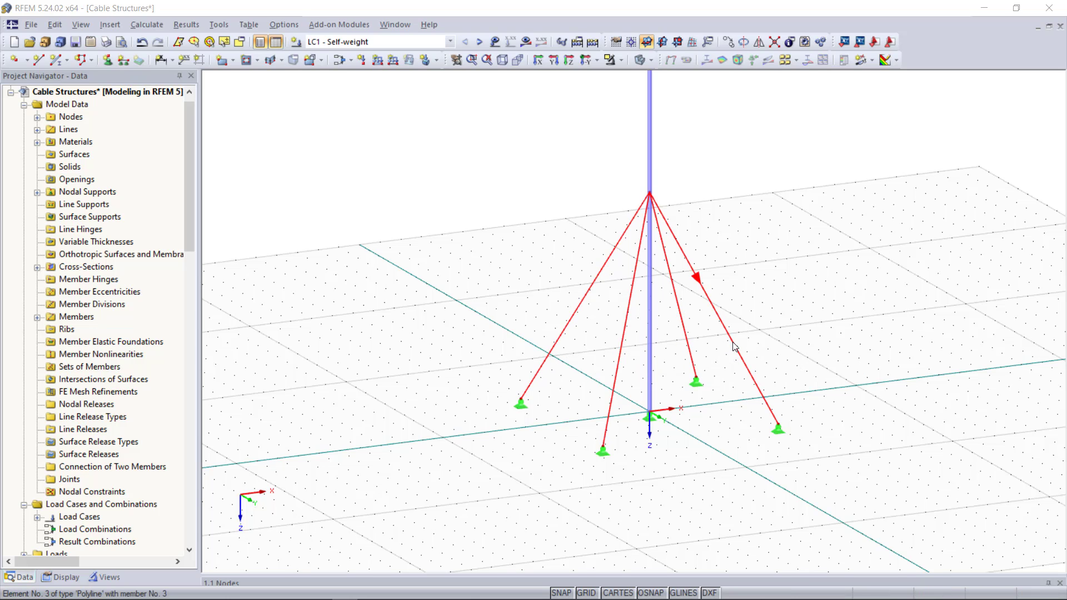
double_click(734, 346)
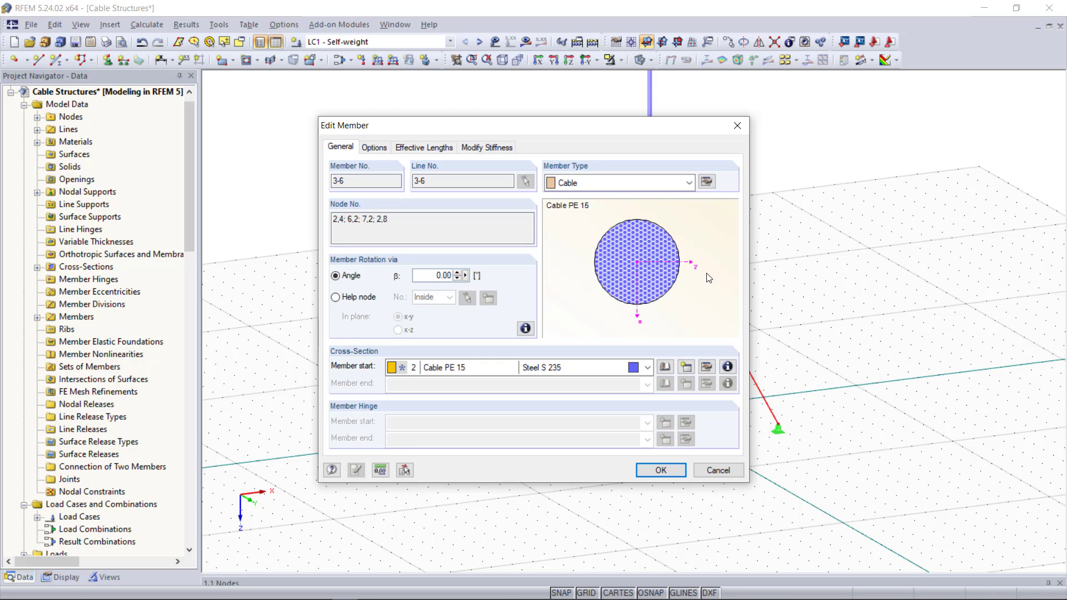
left_click(707, 182)
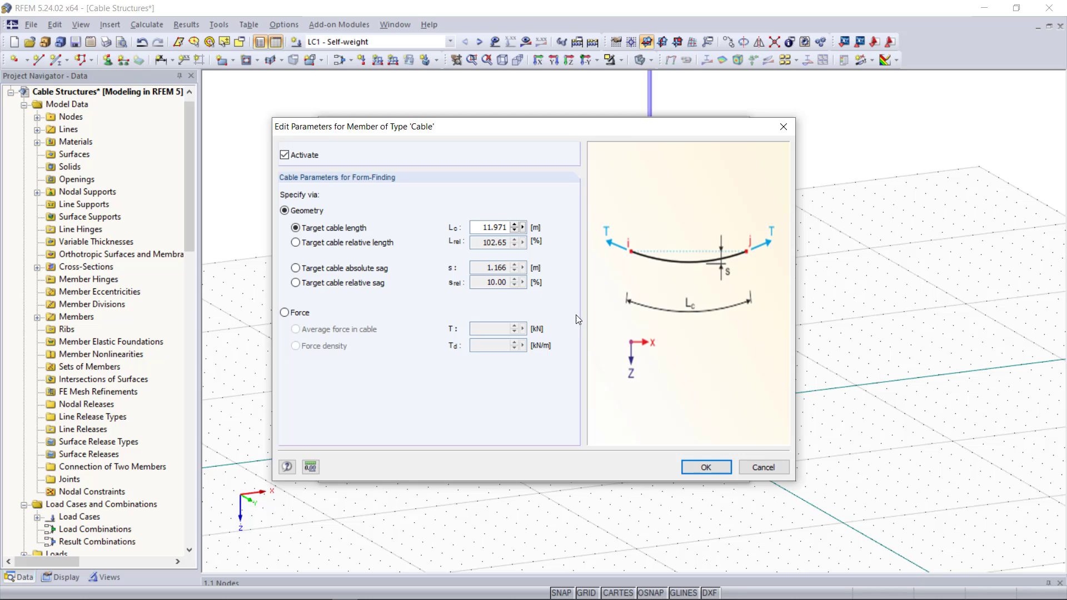
left_click_drag(511, 127, 568, 155)
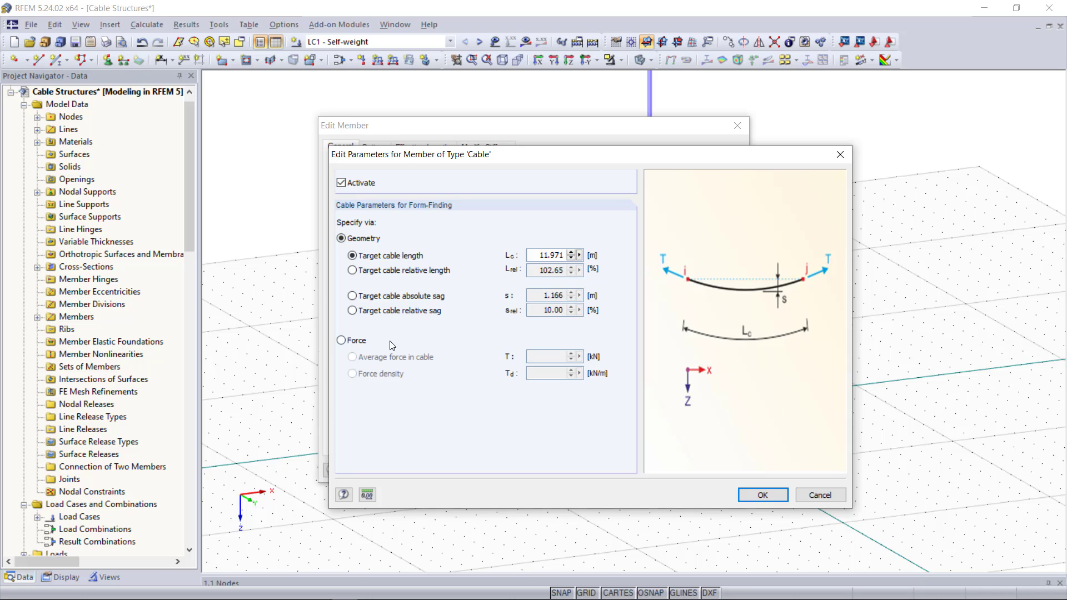
left_click(355, 297)
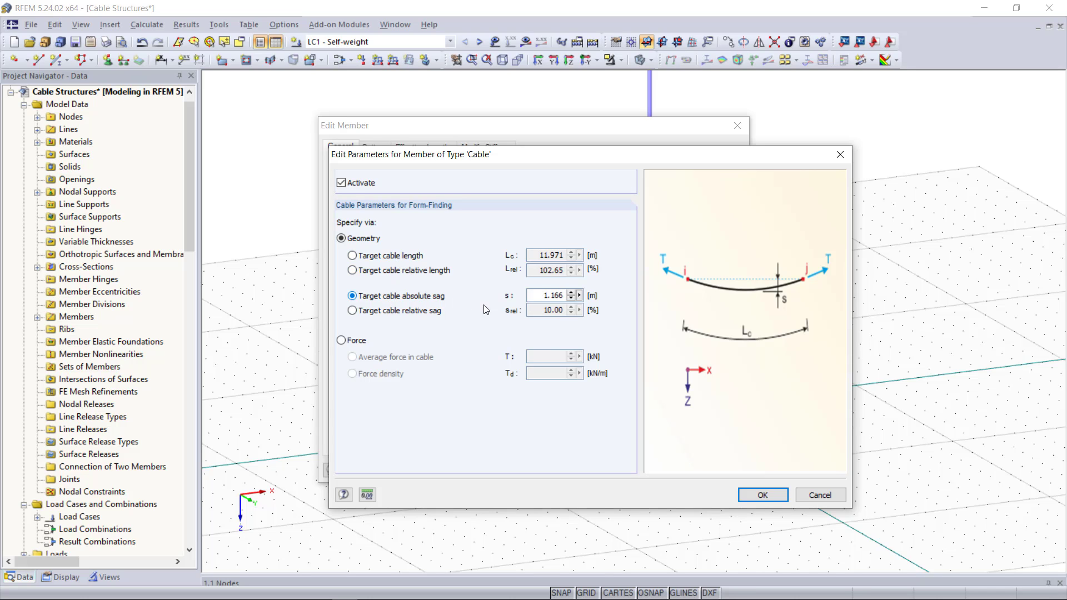
left_click_drag(538, 294, 633, 296)
type("0,08")
left_click(761, 495)
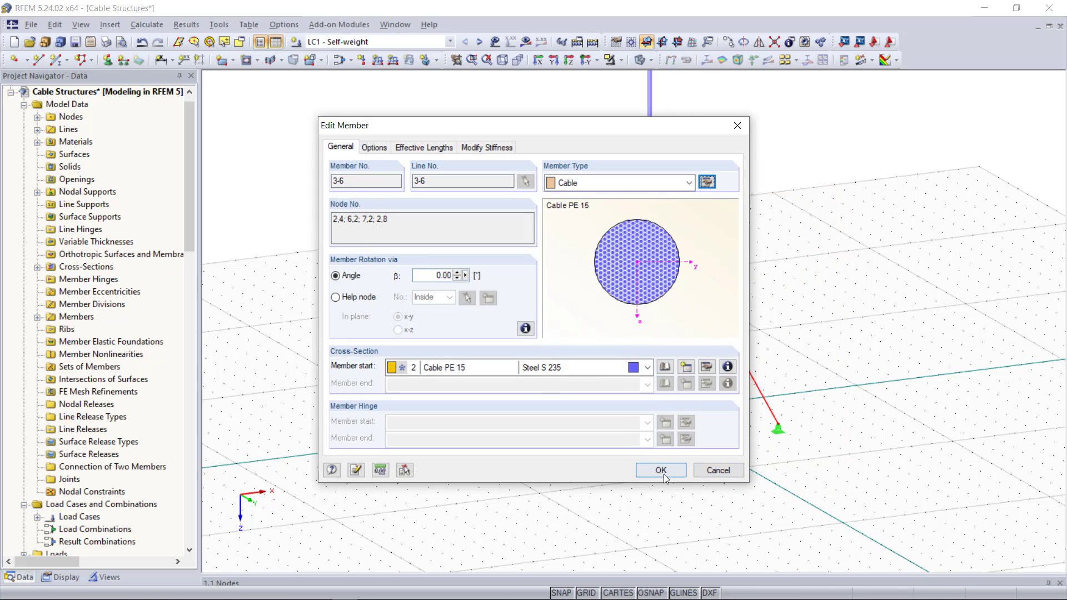
left_click(661, 470)
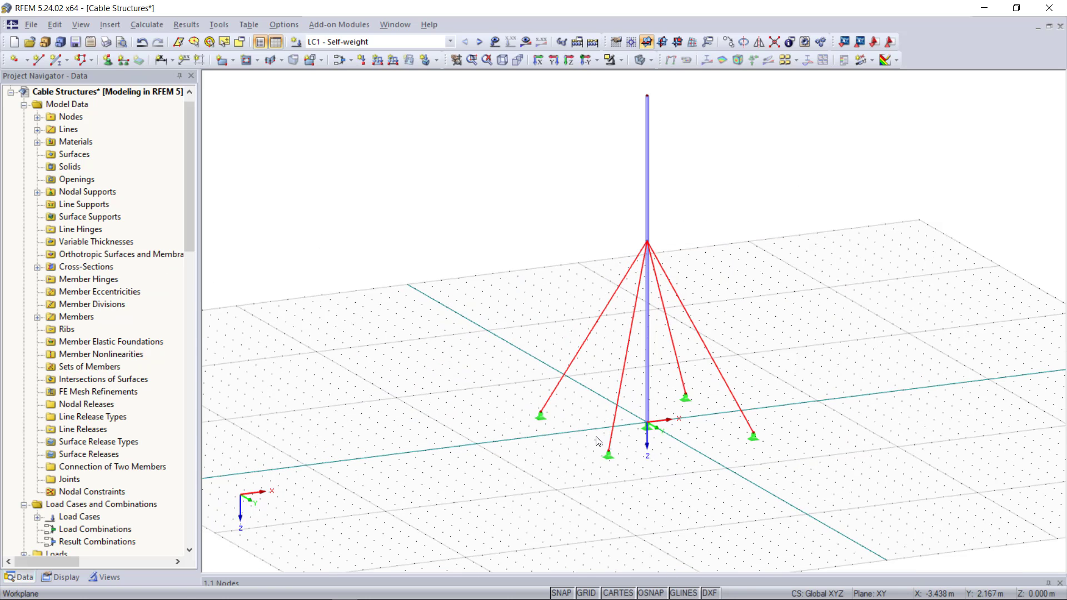
Enable changed standard precision settings for the form-finding calculation and set the speed of convergence to 0.1
left_click(148, 25)
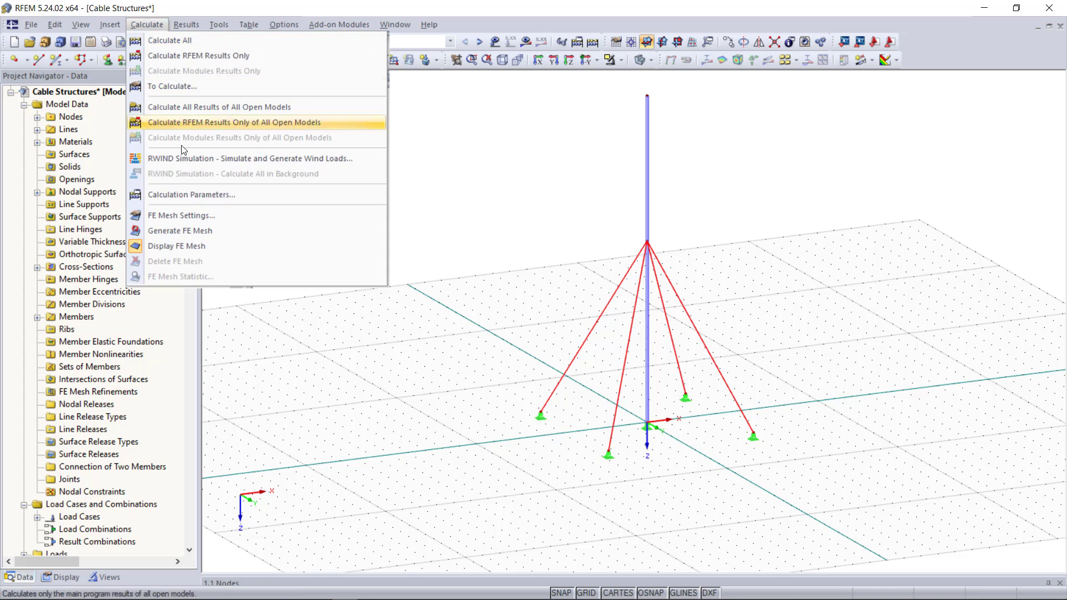
left_click(194, 195)
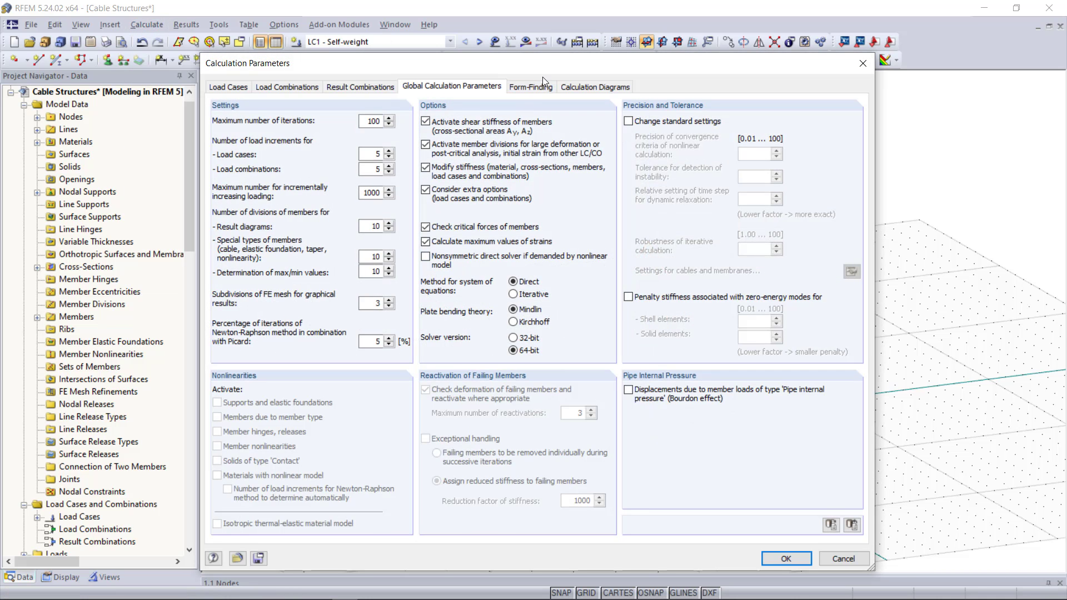
left_click(541, 84)
key("Tab")
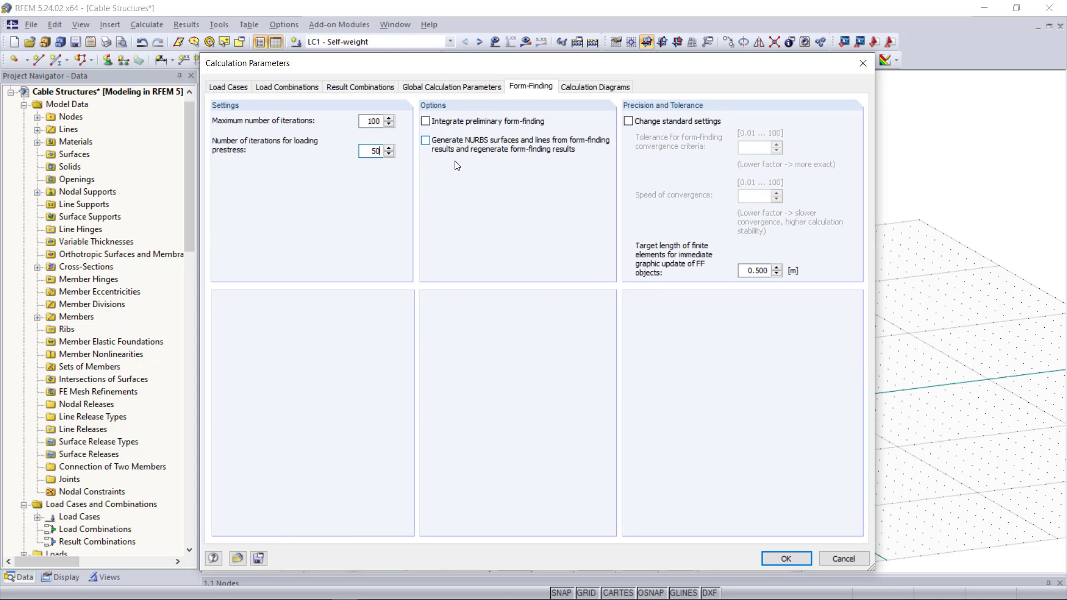
left_click(628, 120)
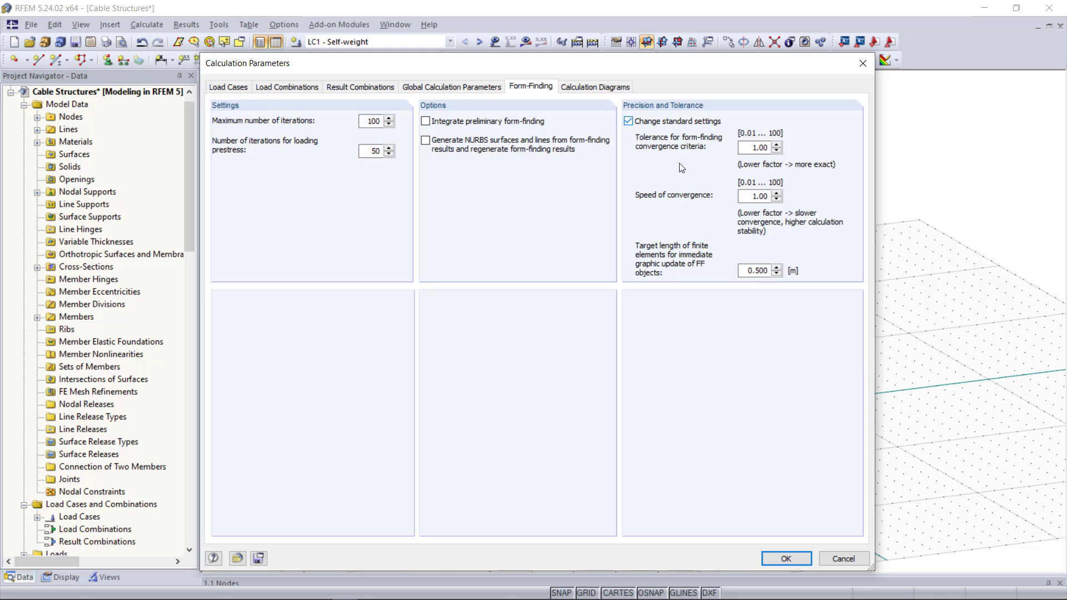
double_click(759, 195)
type("0,1")
left_click(794, 555)
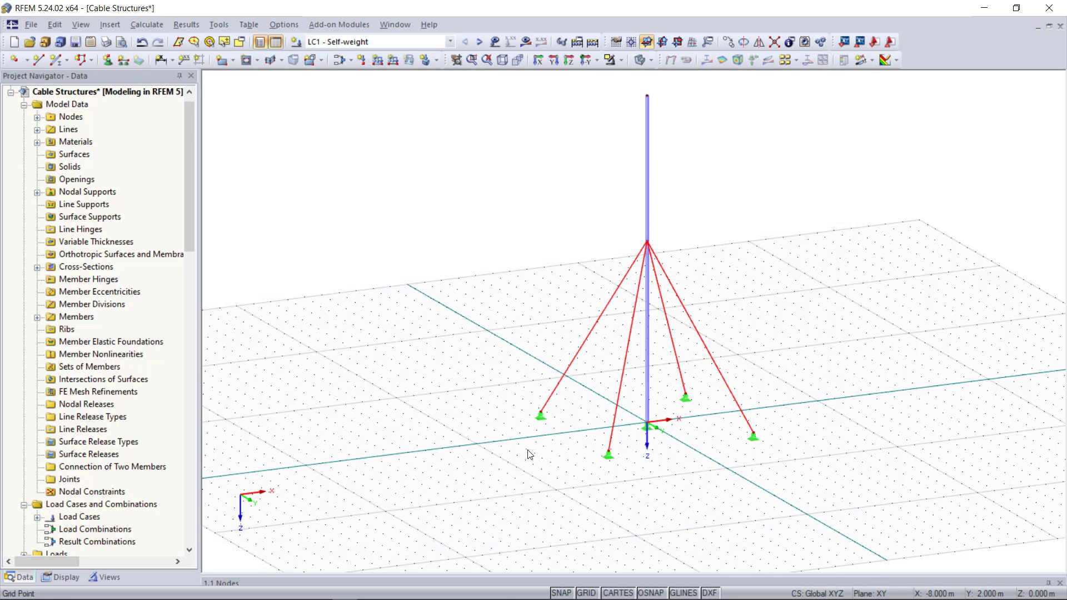
Calculate load case LC1 and display the form-finding results
scroll(513, 402, "down", 2)
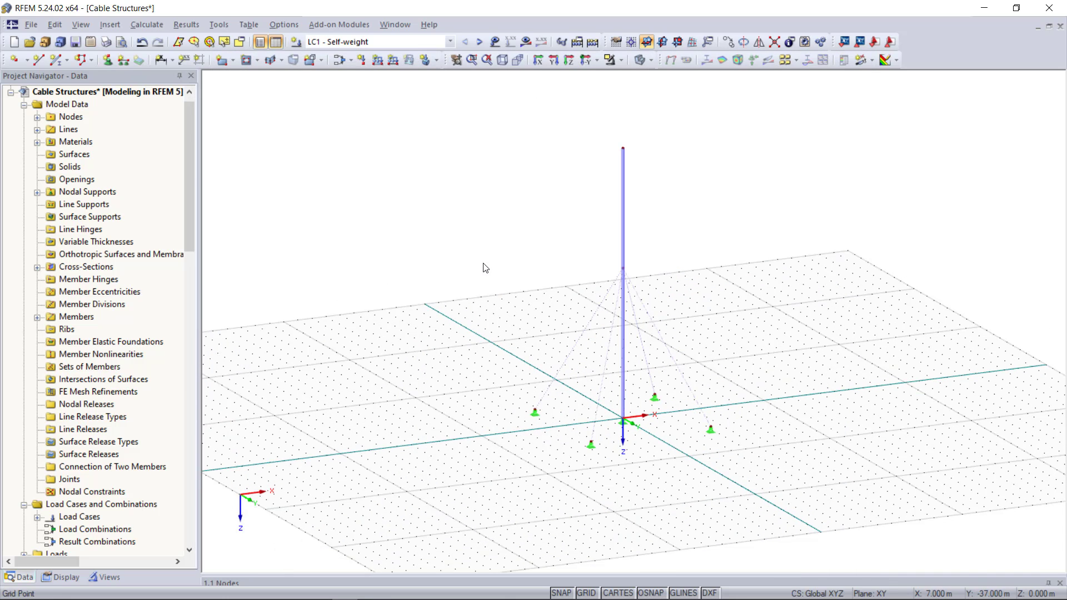
left_click(494, 42)
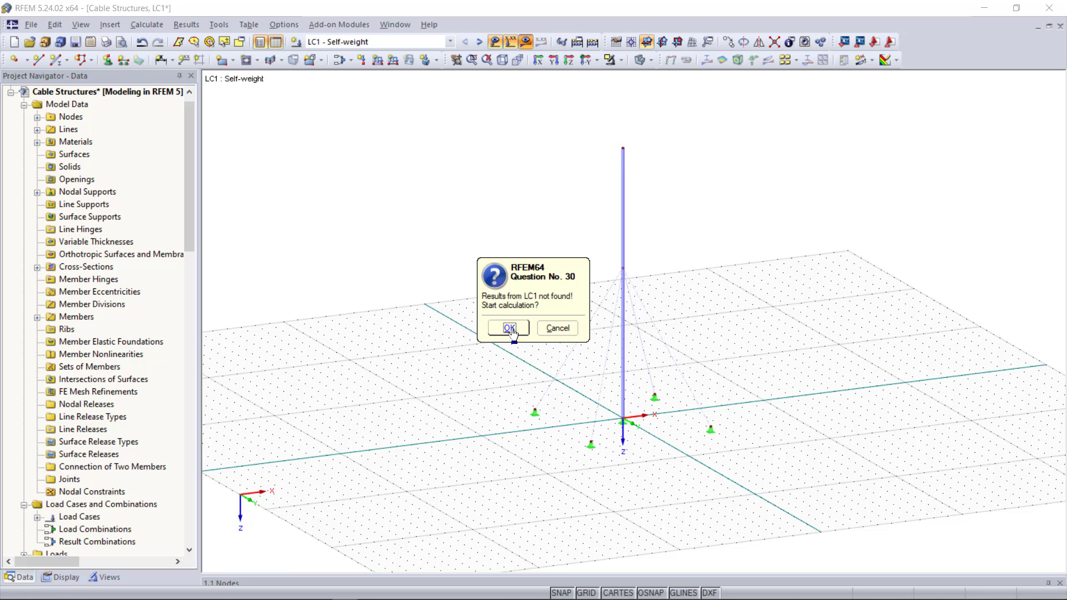
left_click(509, 329)
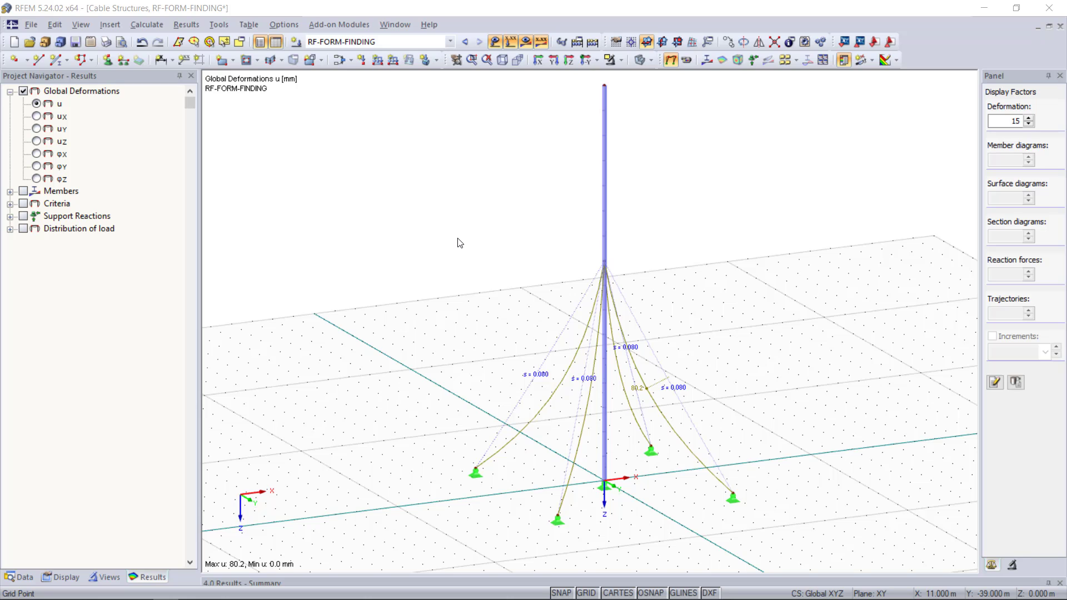
Create load case LC2 with the description Wind and the action category Wind
left_click(300, 49)
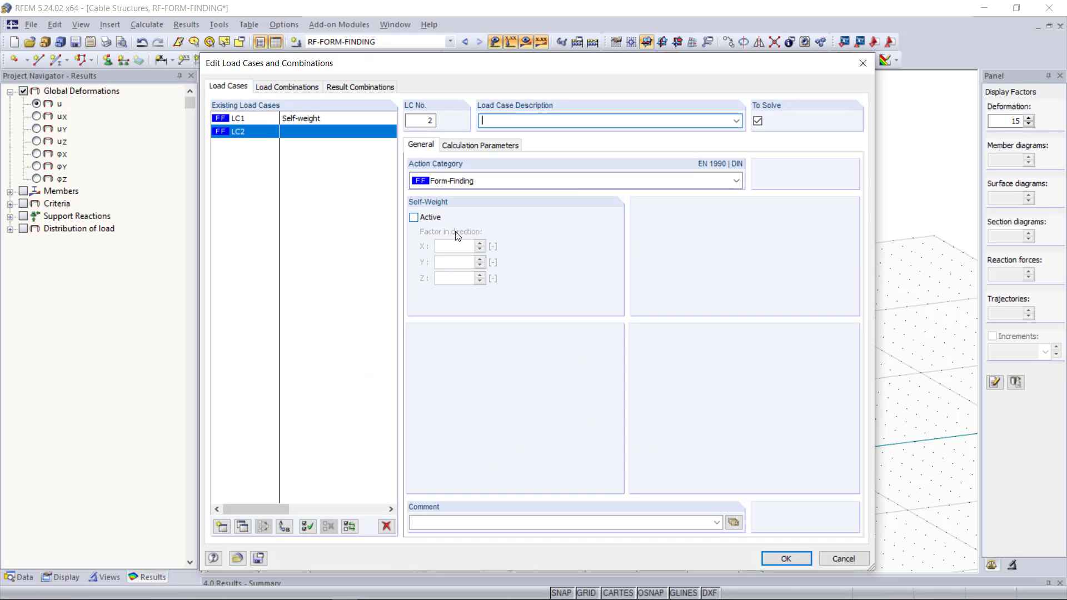
left_click(736, 121)
left_click(647, 169)
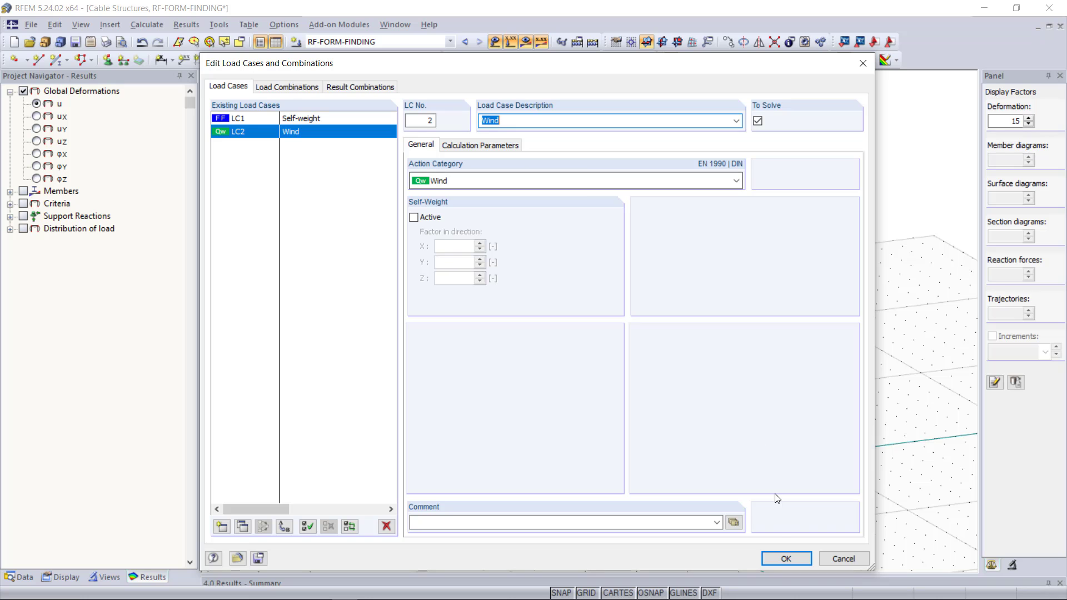
left_click(783, 558)
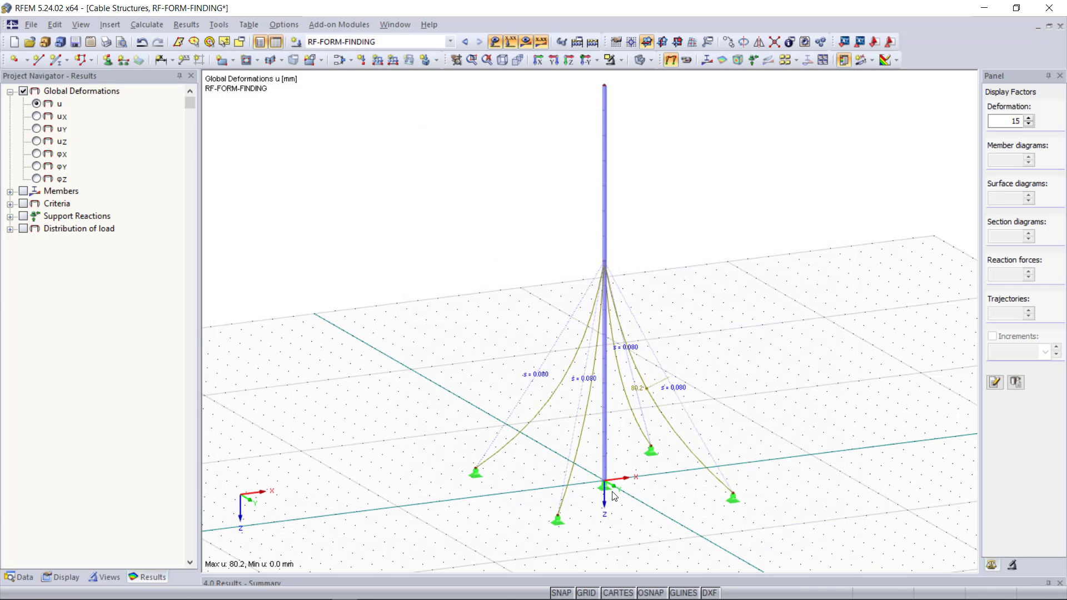
Apply a nodal load with a force PX of 2 kN to the top node of the mast in LC2
left_click(361, 59)
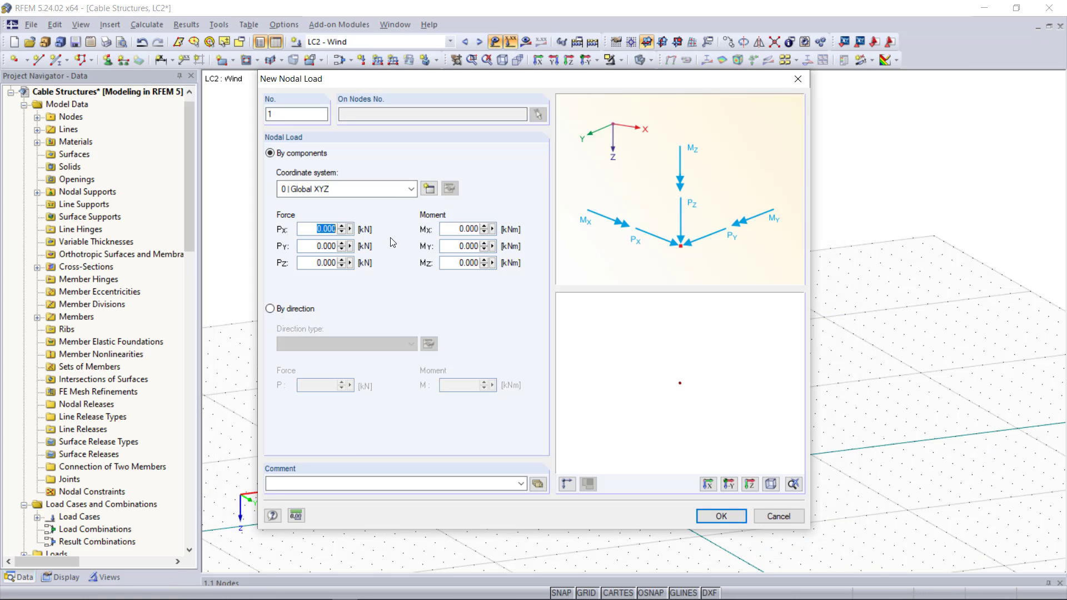
type("2")
left_click(717, 521)
left_click(604, 88)
Calculate the wind load case LC2 and display its global deformations
scroll(522, 298, "down", 1)
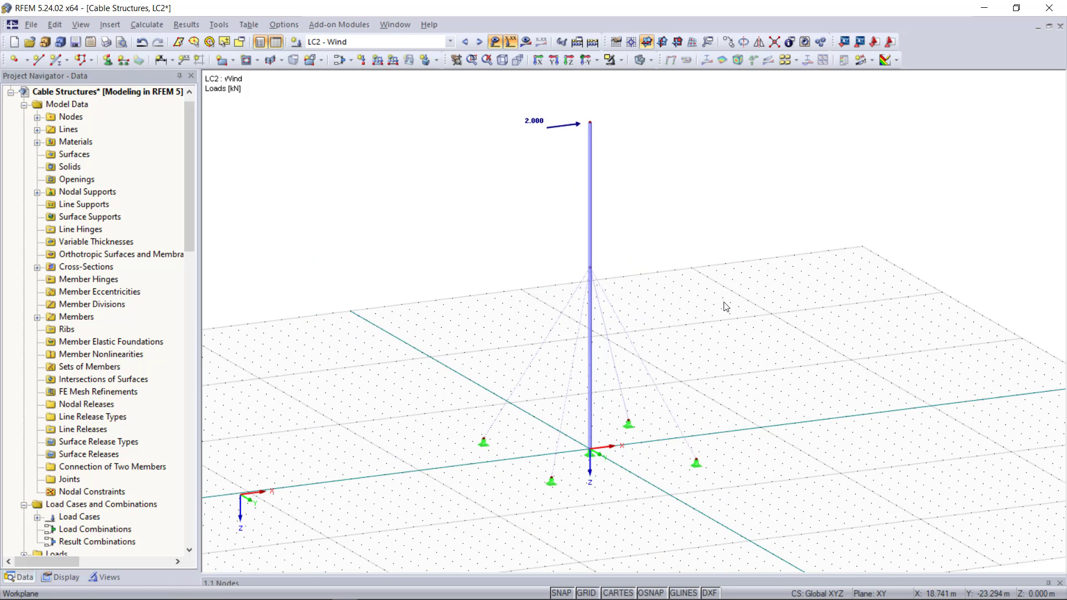
middle_click_drag(724, 303, 608, 304, "ctrl")
left_click(526, 42)
left_click(511, 329)
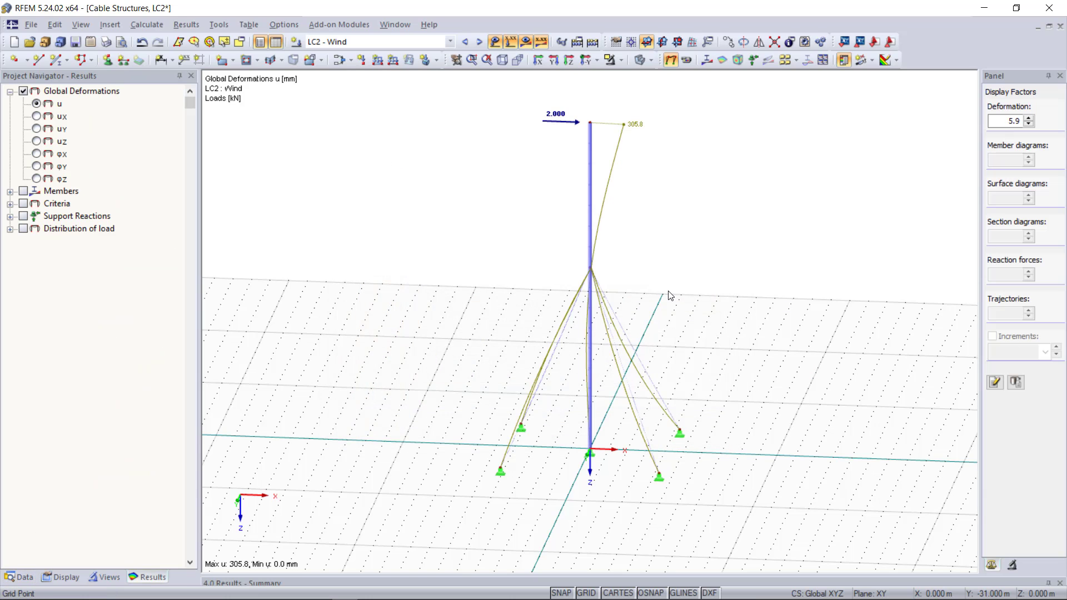
Examine the members' axial forces N for the wind load case and return to the global deformations u
left_click(10, 192)
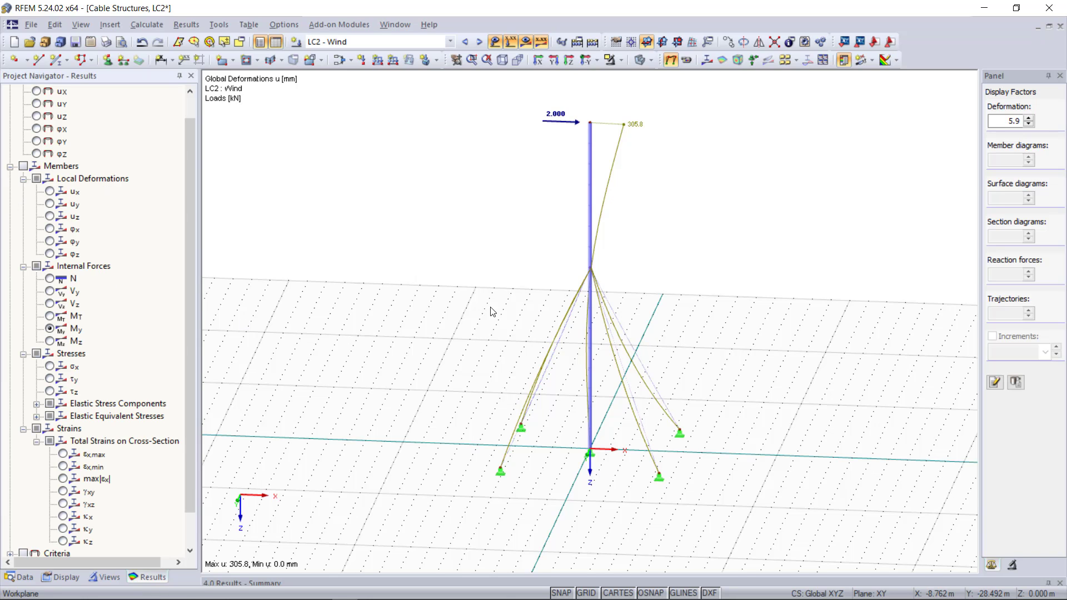
left_click(49, 276)
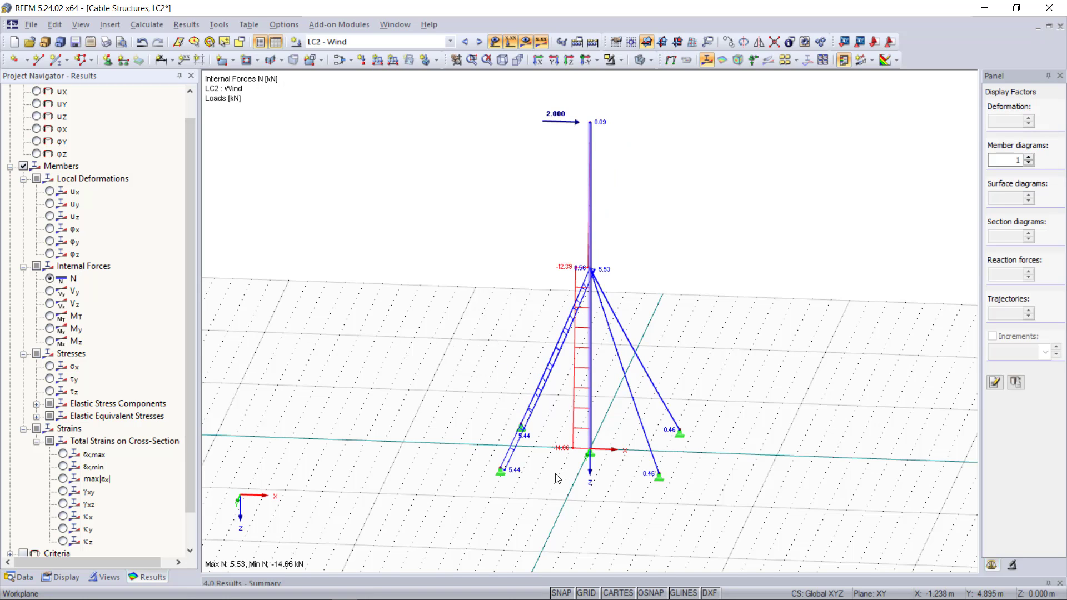
middle_click_drag(555, 474, 486, 472, "ctrl")
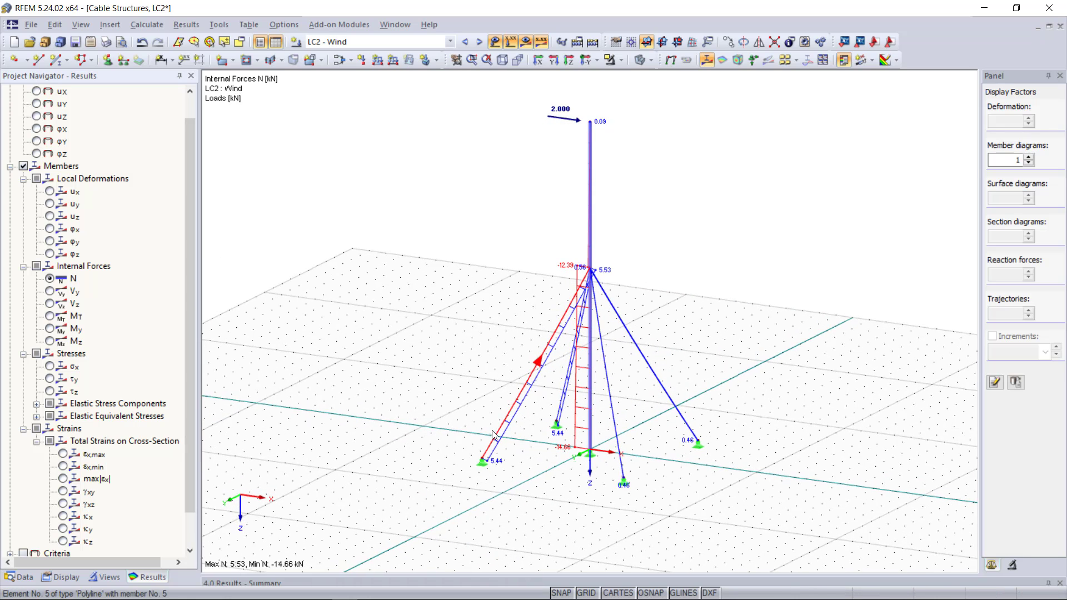
scroll(39, 111, "up", 1)
left_click(36, 103)
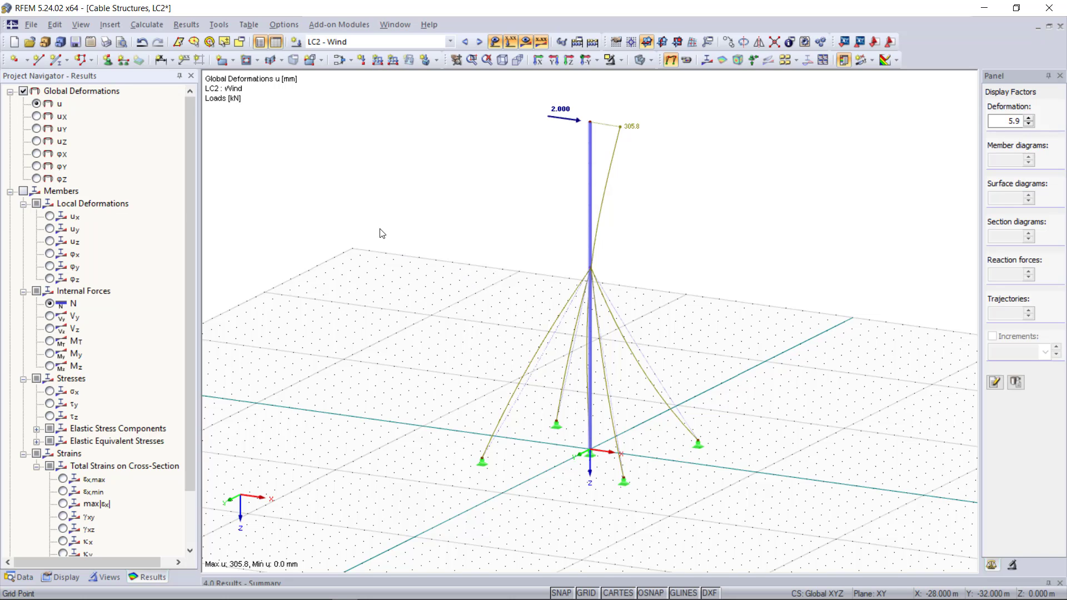
Review the calculation diagram and iteration values of RF-FORM-FINDING in the calculation parameters and close them without changes
left_click(143, 26)
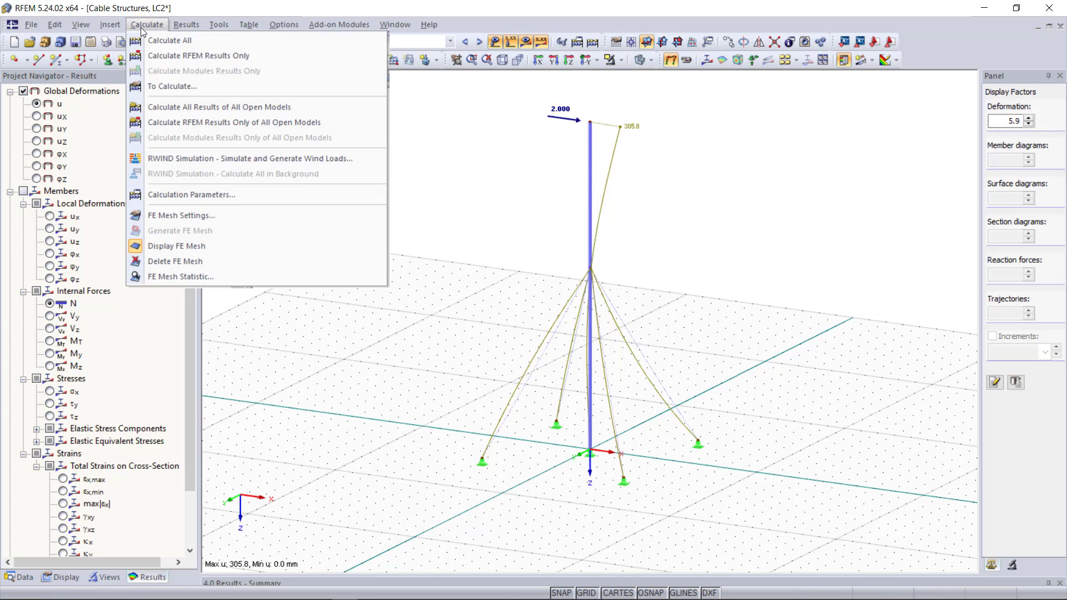
left_click(242, 194)
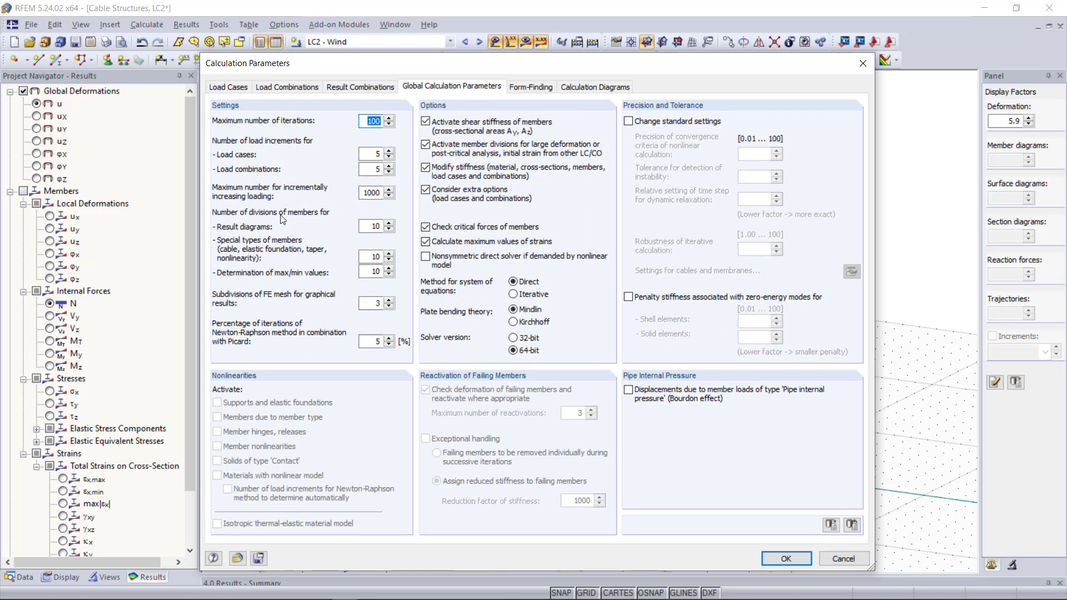
left_click(531, 86)
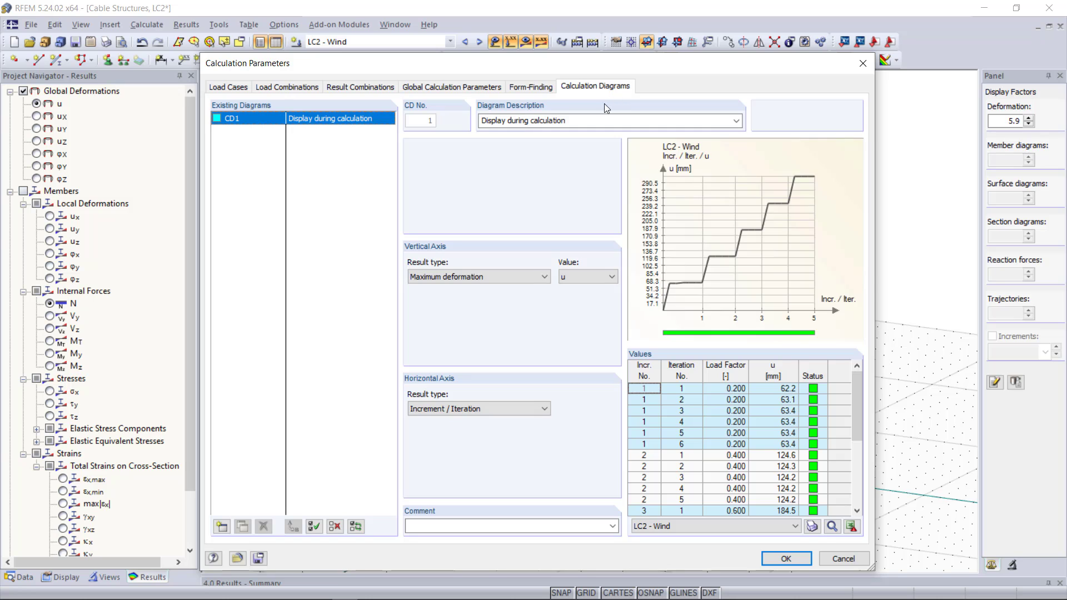
left_click(696, 526)
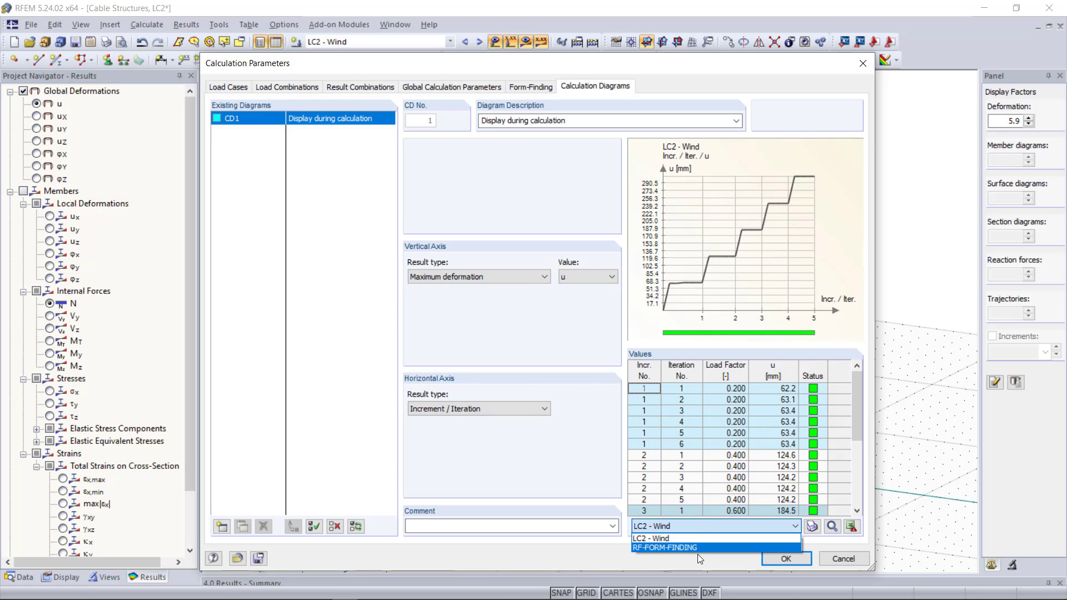
left_click(696, 549)
scroll(735, 477, "down", 3)
scroll(734, 475, "down", 2)
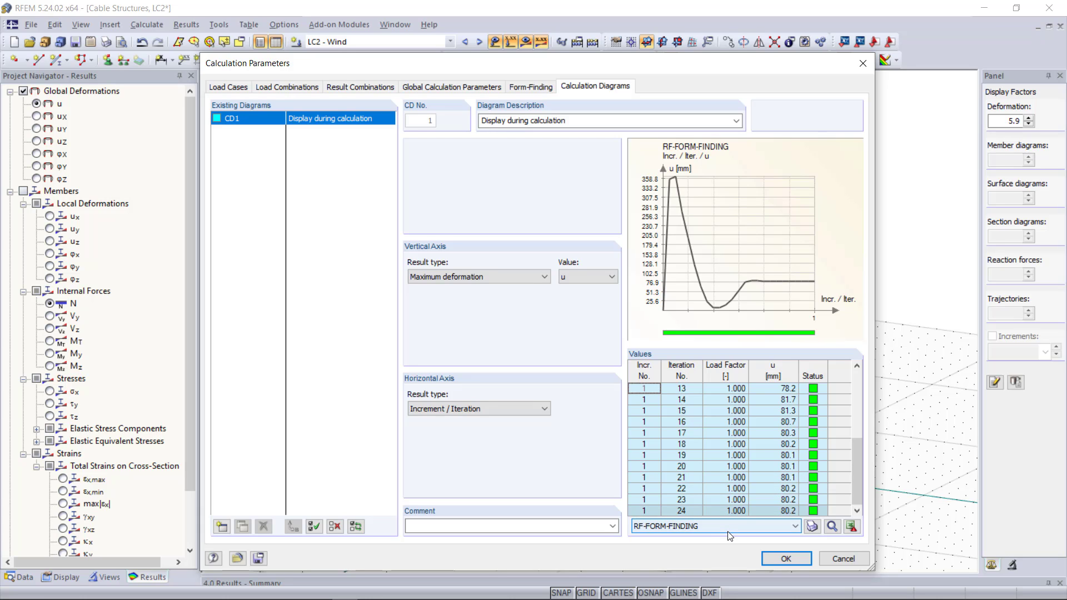
left_click(838, 559)
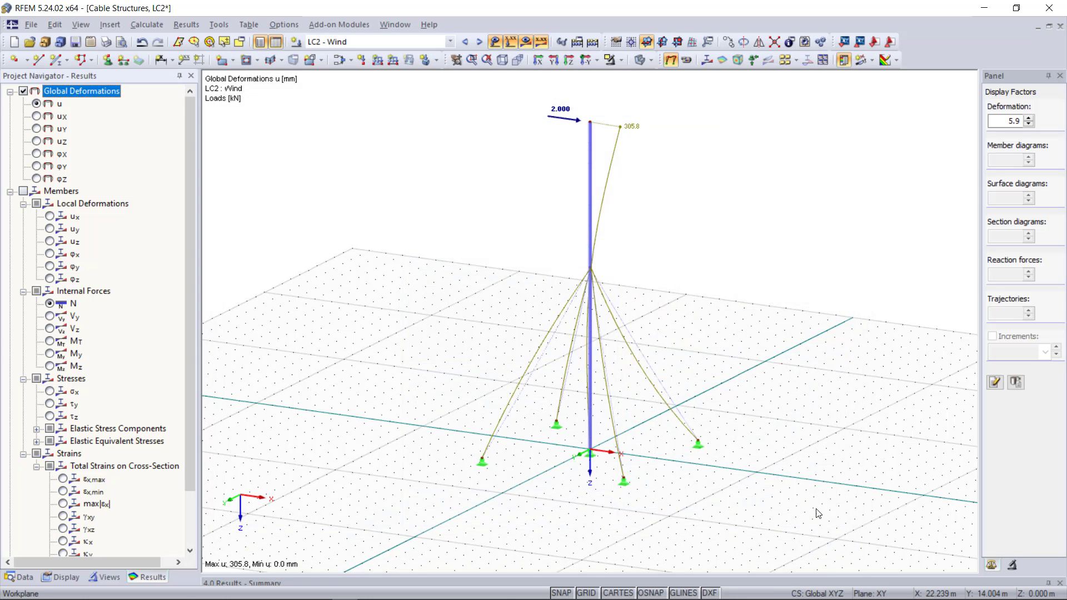